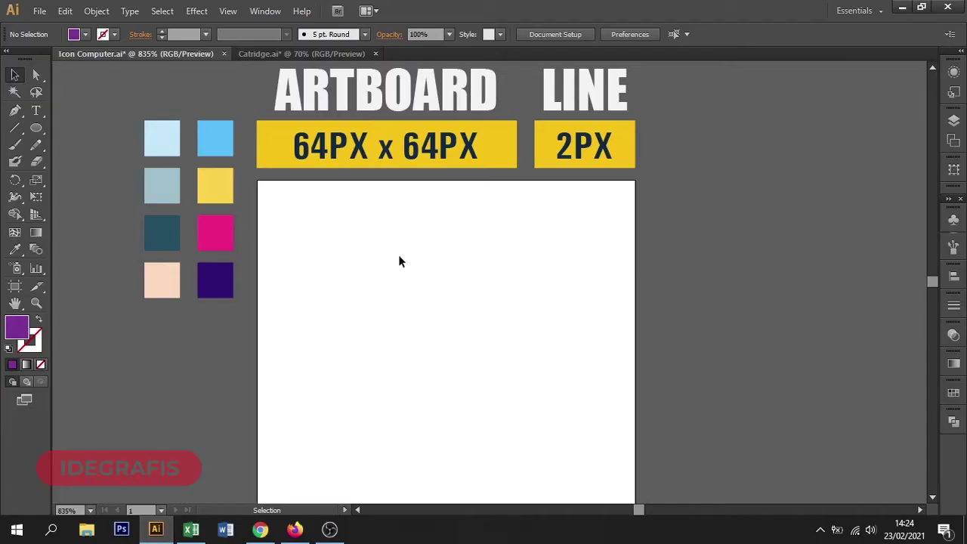
Pan the canvas to frame the blank 64×64 artboard and its reference colour squares.
{"action": "left_click_drag", "start_coordinate": [398, 254], "coordinate": [436, 320]}
Save the right column of four reference colours as a swatch colour group named Icon.
{"action": "left_click", "coordinate": [953, 394]}
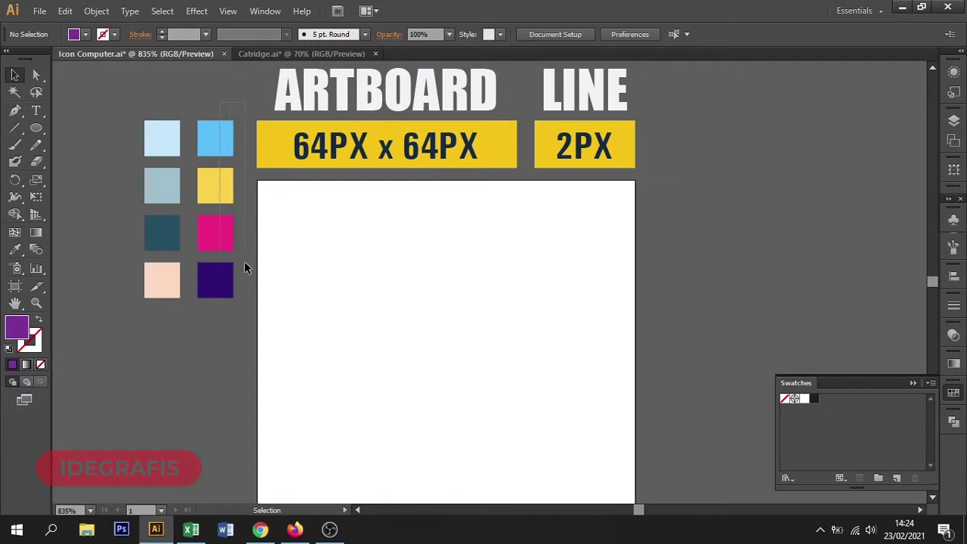
{"action": "left_click_drag", "start_coordinate": [244, 262], "coordinate": [235, 284]}
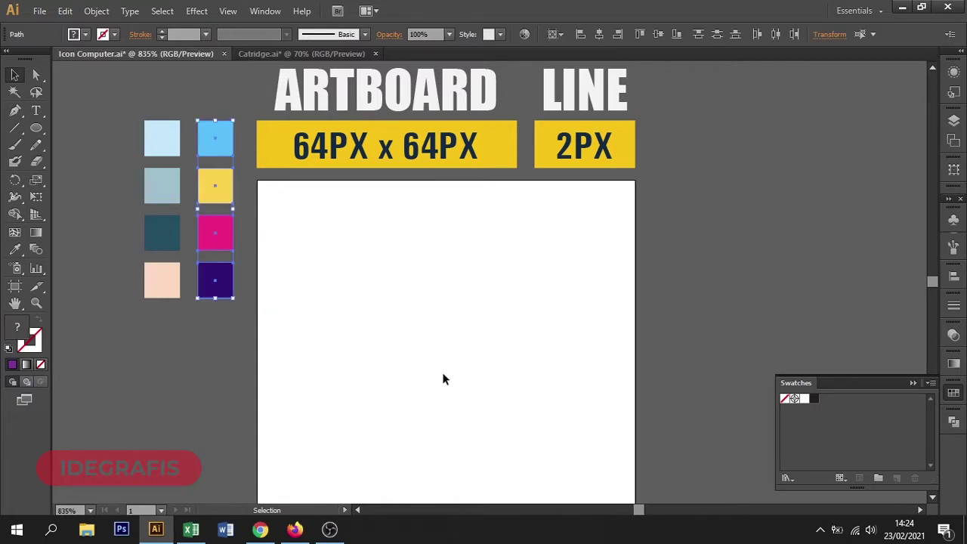
{"action": "left_click", "coordinate": [879, 478]}
{"action": "type", "text": "Icon1"}
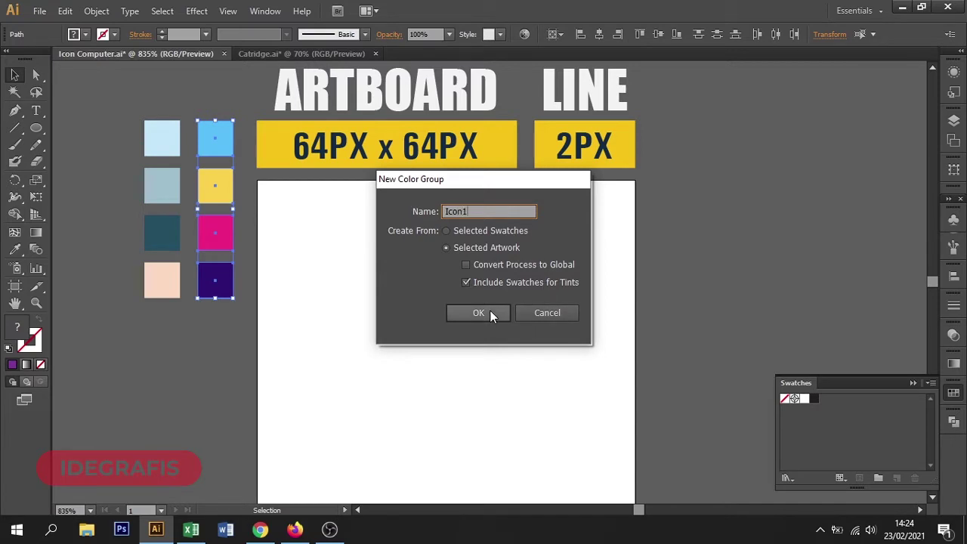
{"action": "left_click", "coordinate": [490, 312]}
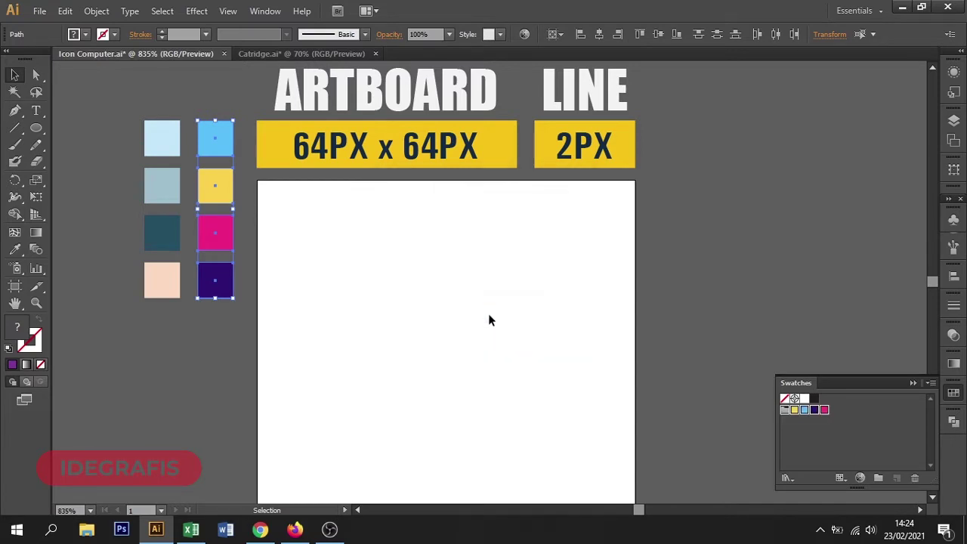
{"action": "left_click", "coordinate": [454, 358]}
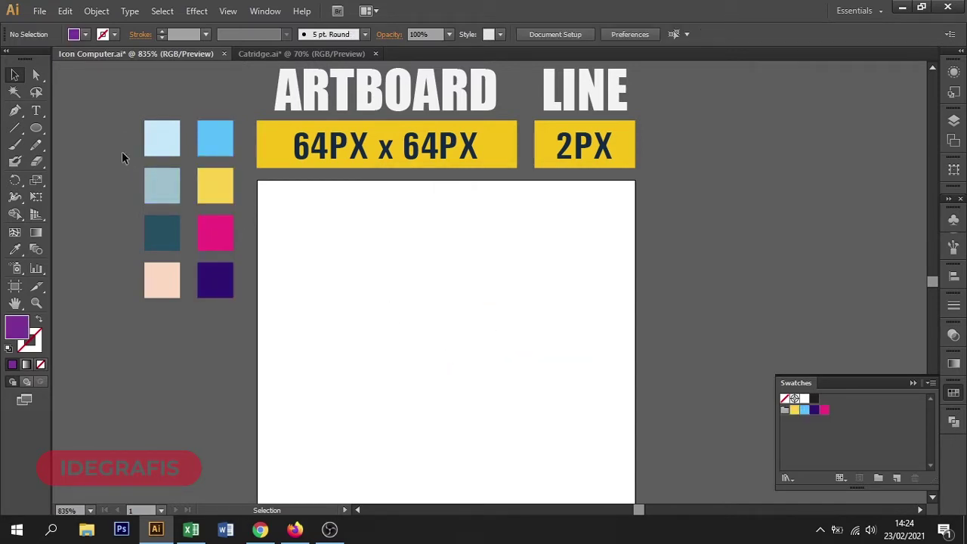
Save the left column of four colours as a second swatch colour group named Icon2.
{"action": "left_click_drag", "start_coordinate": [153, 290], "coordinate": [164, 294]}
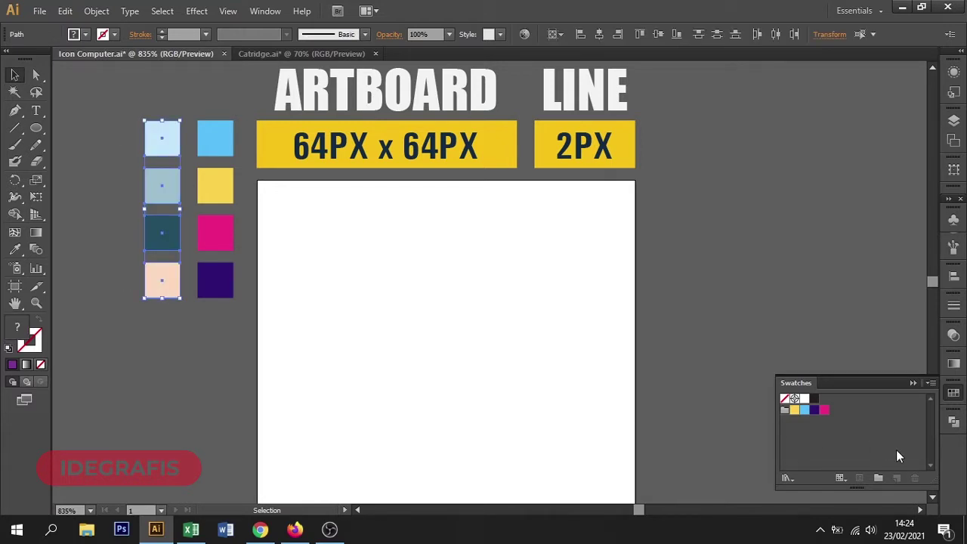
{"action": "left_click", "coordinate": [877, 478]}
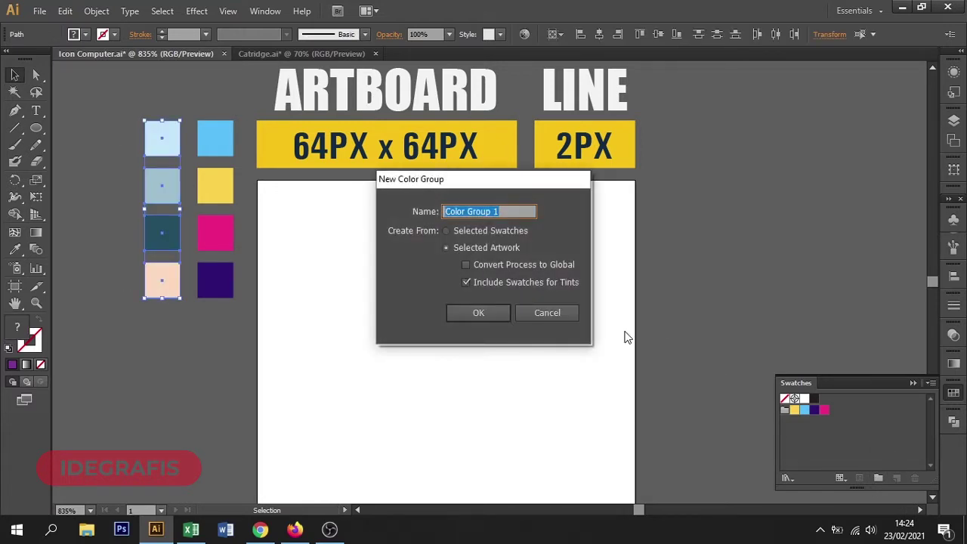
{"action": "type", "text": "Icon2"}
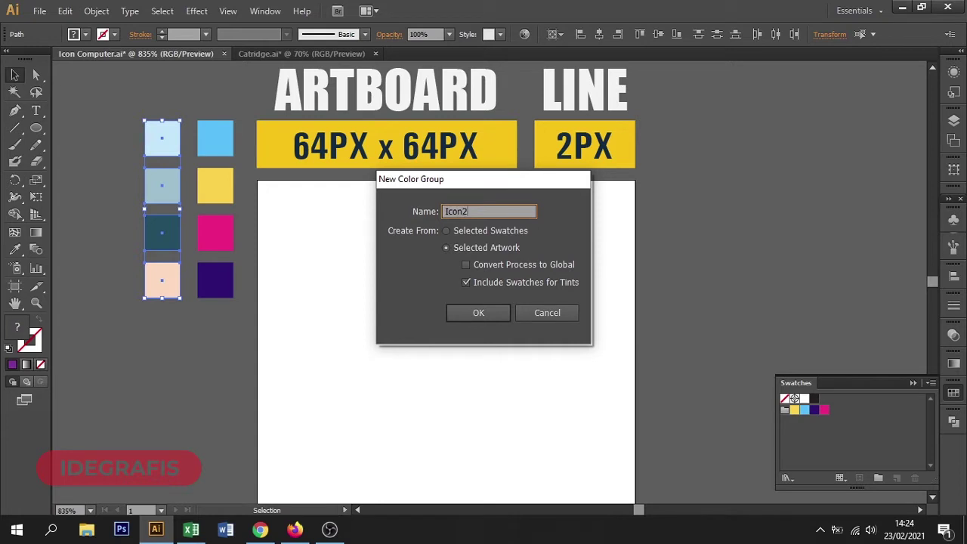
{"action": "left_click", "coordinate": [490, 311]}
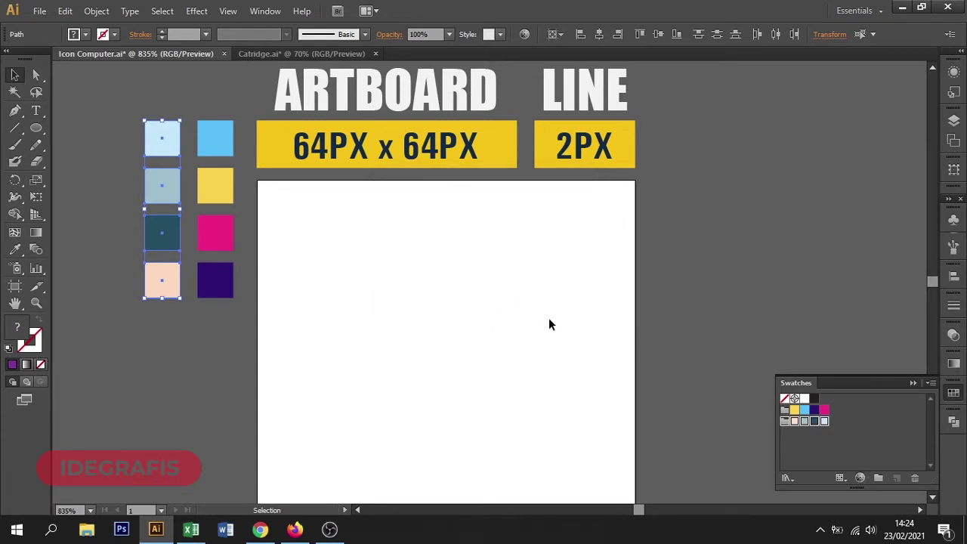
{"action": "left_click", "coordinate": [551, 315]}
{"action": "left_click_drag", "start_coordinate": [519, 326], "coordinate": [514, 275]}
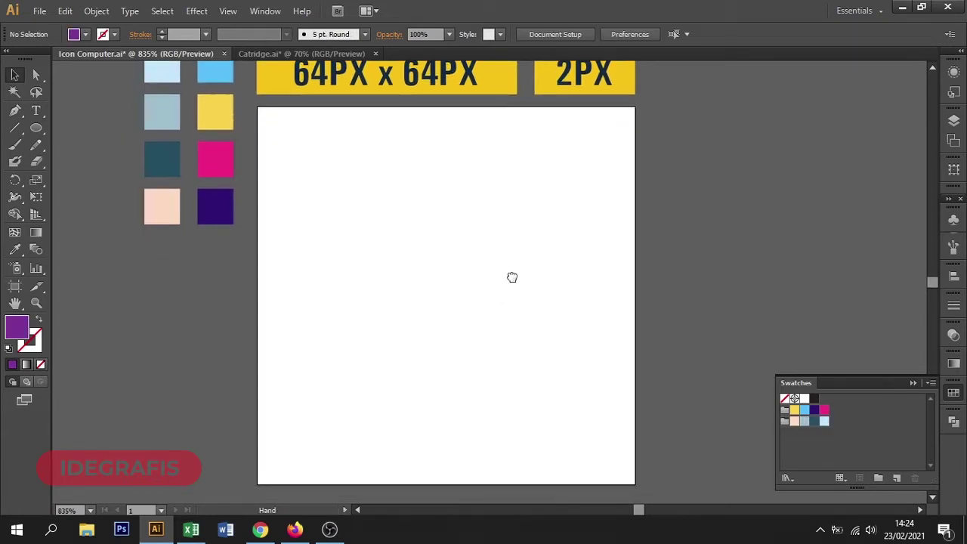
Choose the Rounded Rectangle tool with no fill and a 2 pt dark purple stroke, and show the grid.
{"action": "left_click_drag", "start_coordinate": [37, 130], "coordinate": [79, 143]}
{"action": "left_click", "coordinate": [85, 34]}
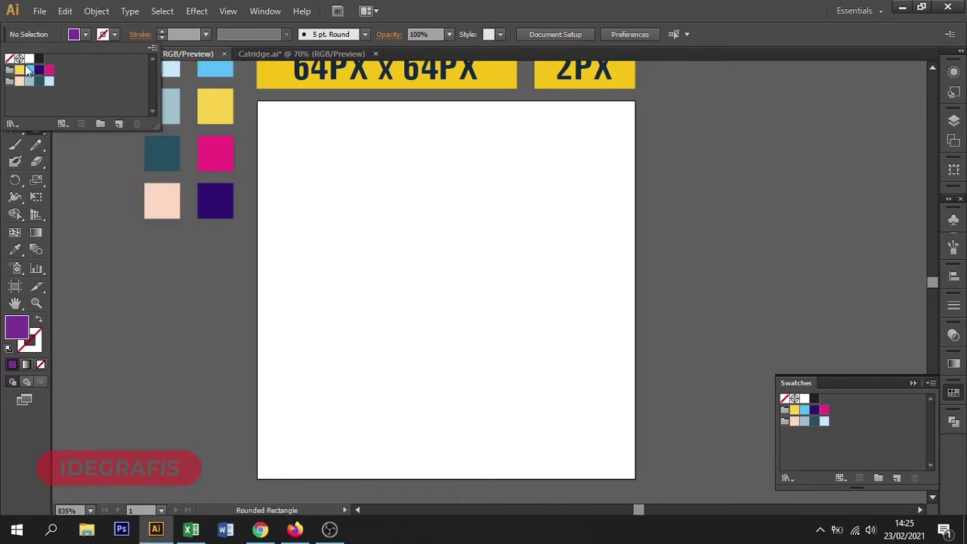
{"action": "left_click", "coordinate": [10, 58]}
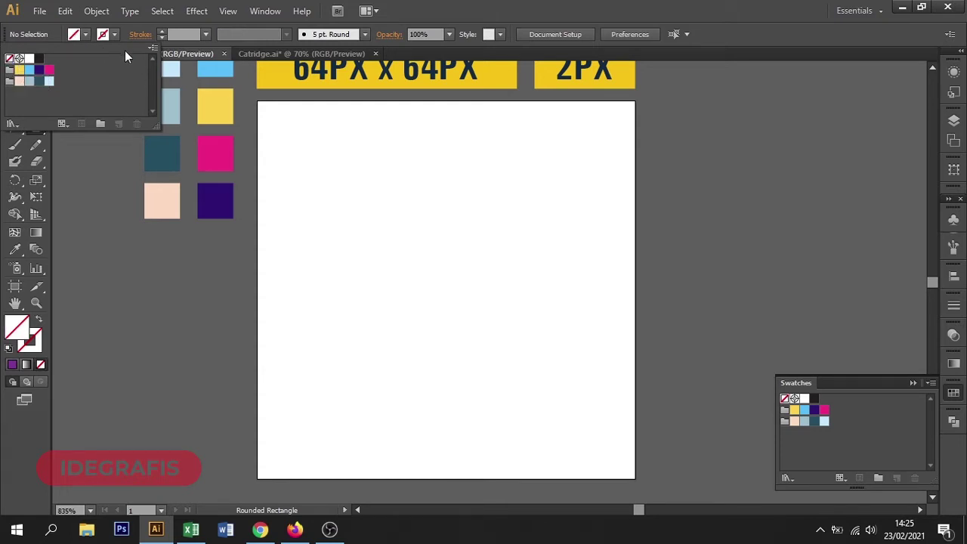
{"action": "left_click", "coordinate": [114, 34]}
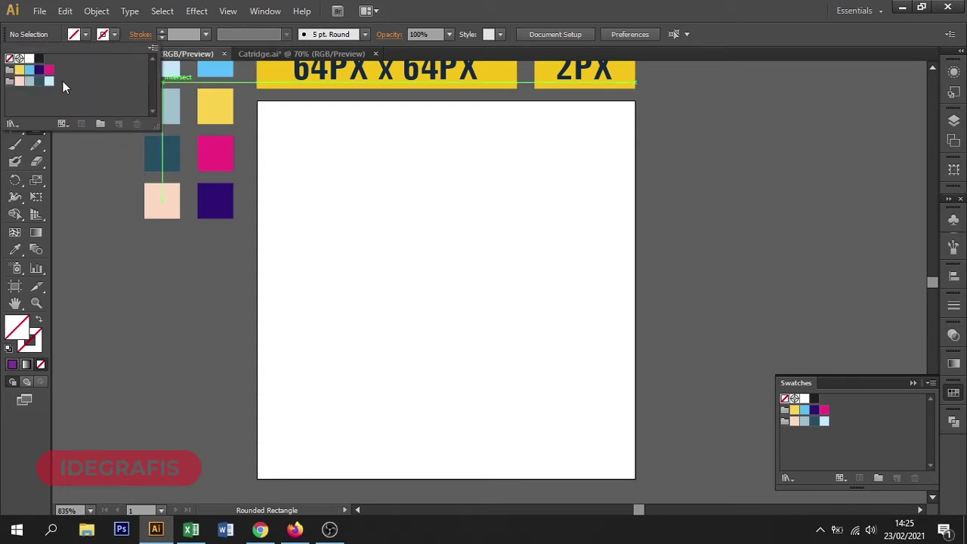
{"action": "left_click", "coordinate": [39, 70]}
{"action": "left_click", "coordinate": [206, 35]}
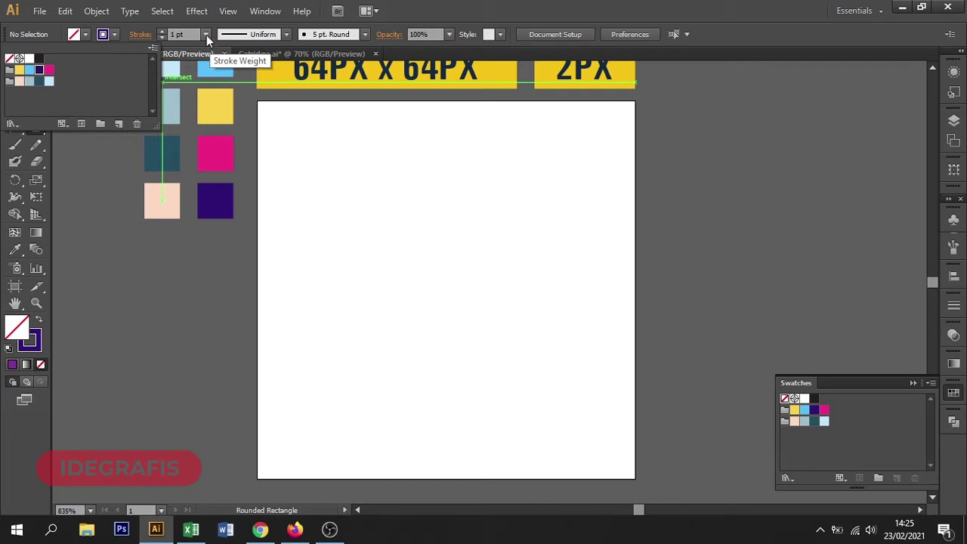
{"action": "left_click", "coordinate": [221, 112]}
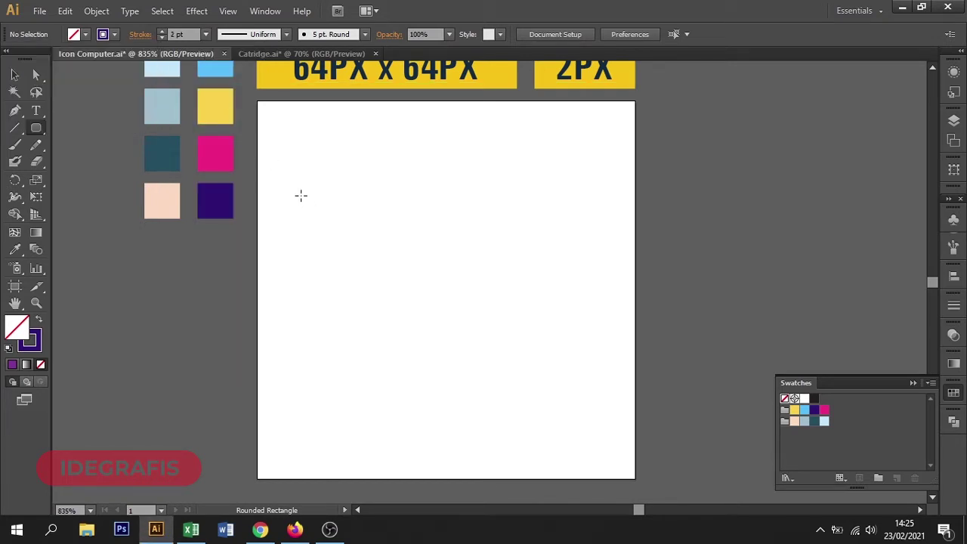
{"action": "key", "text": "ctrl+apostrophe"}
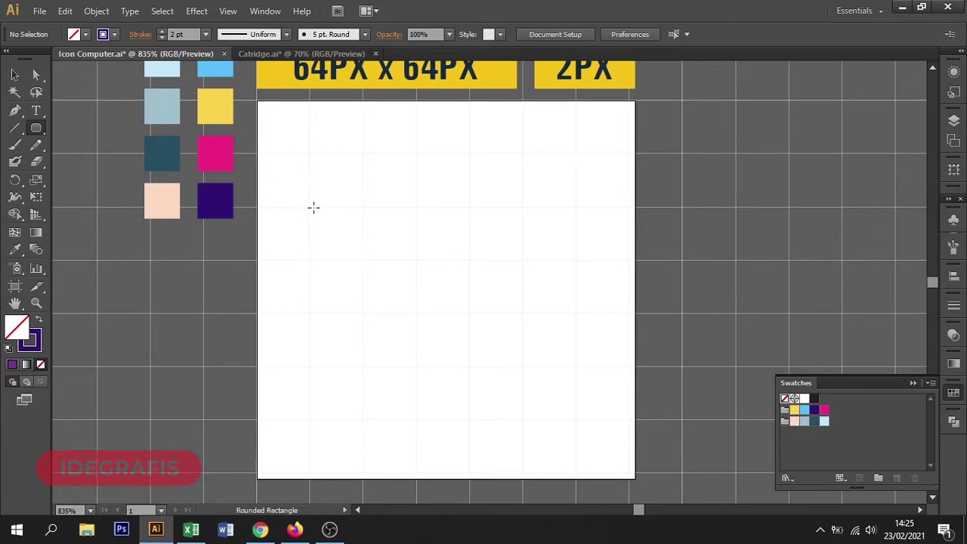
Draw a purple-outlined rounded rectangle across the artboard's middle as the envelope body.
{"action": "left_click_drag", "start_coordinate": [308, 207], "coordinate": [563, 366]}
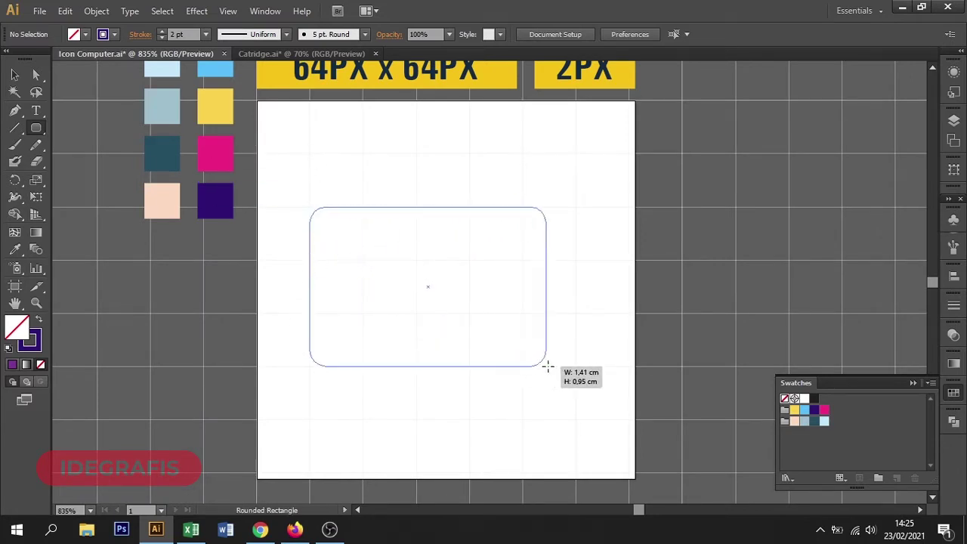
{"action": "left_click_drag", "start_coordinate": [562, 367], "coordinate": [578, 368]}
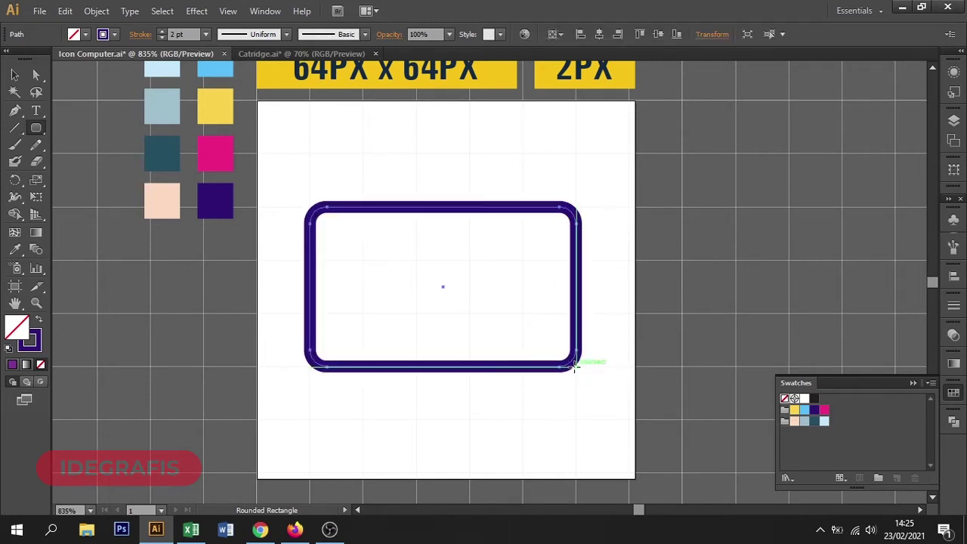
{"action": "left_click", "coordinate": [15, 74]}
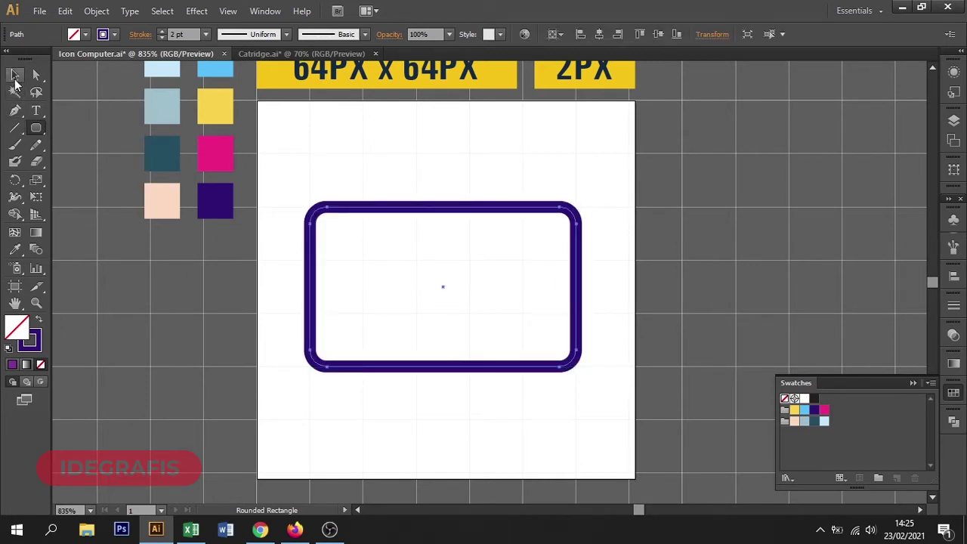
{"action": "left_click", "coordinate": [383, 157]}
{"action": "left_click_drag", "start_coordinate": [426, 190], "coordinate": [397, 181]}
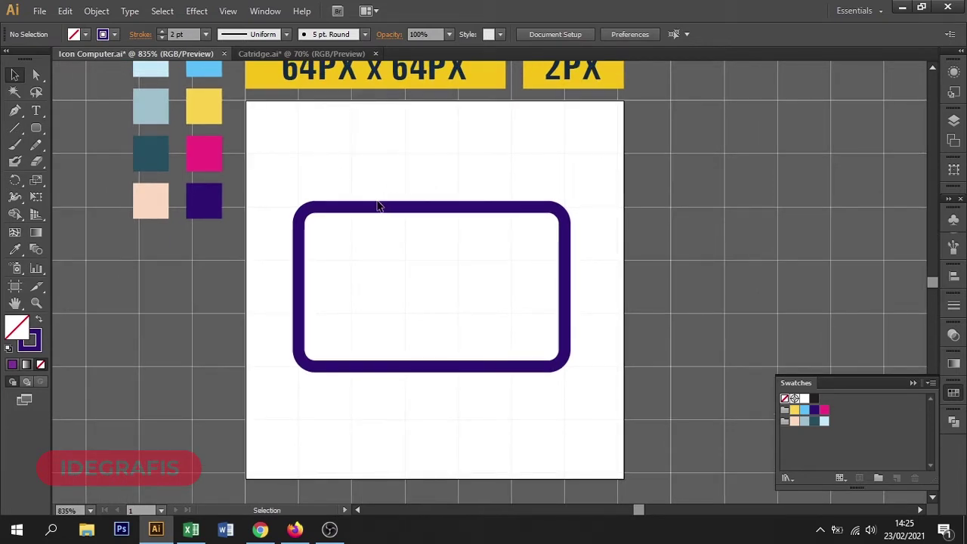
{"action": "left_click", "coordinate": [15, 111]}
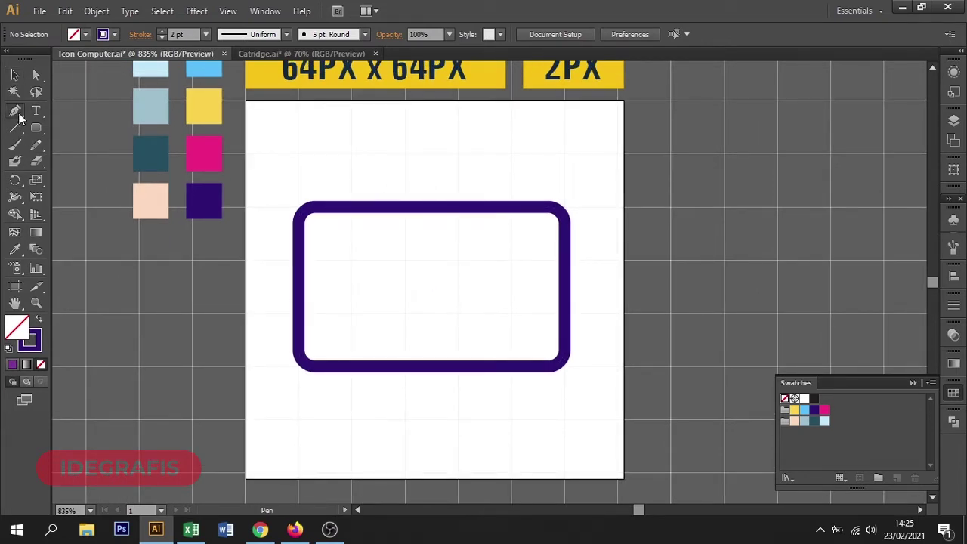
Draw a three-point V flap line from beyond the top-left corner, down to the centre, past the top-right.
{"action": "left_click", "coordinate": [288, 197]}
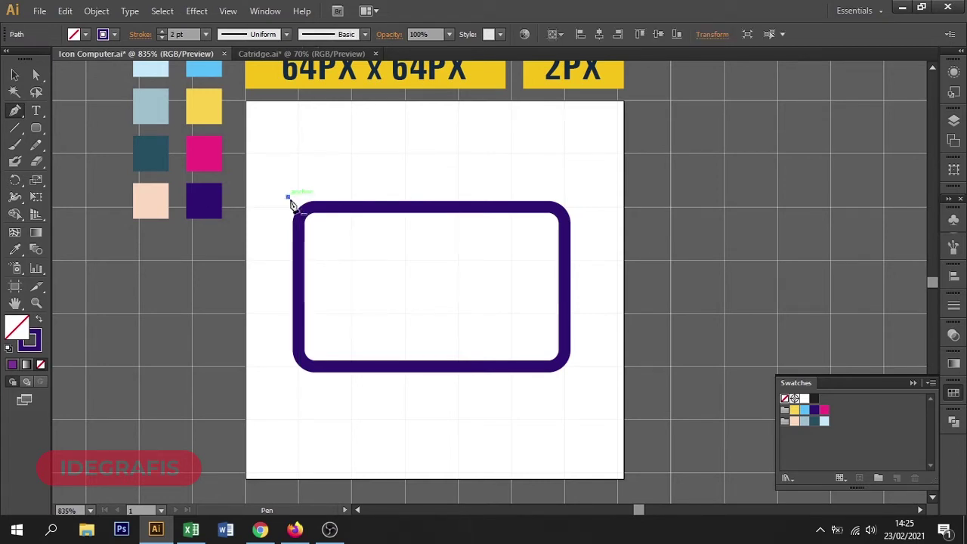
{"action": "left_click", "coordinate": [434, 292]}
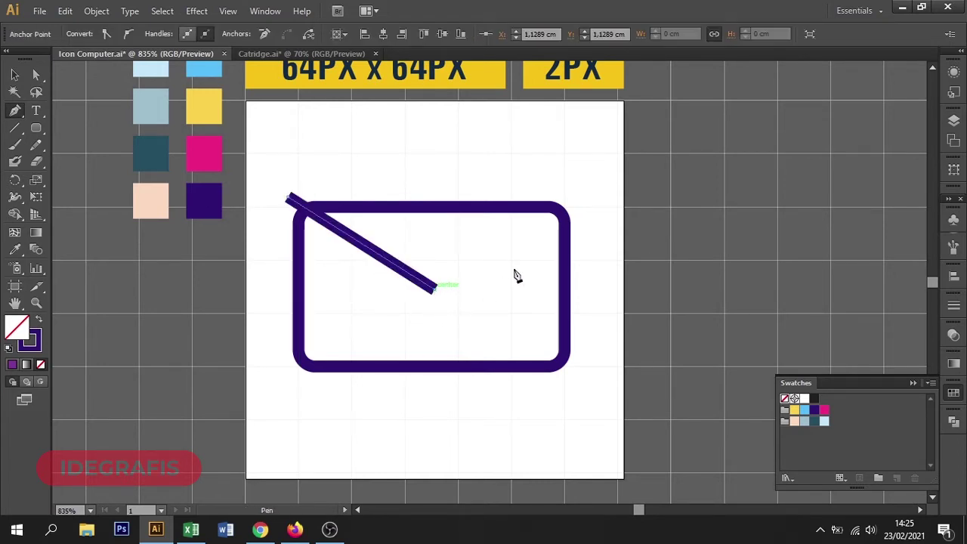
{"action": "left_click", "coordinate": [574, 199]}
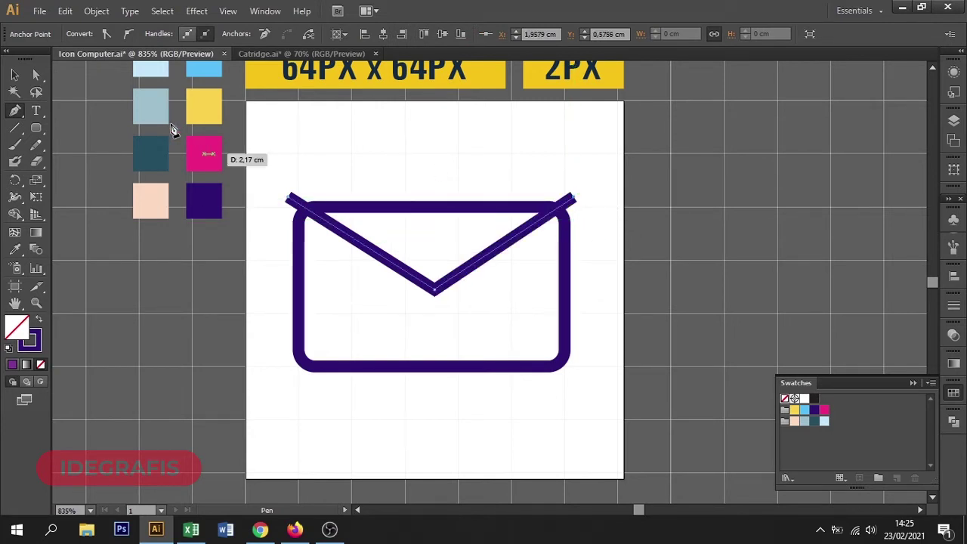
{"action": "left_click", "coordinate": [15, 75]}
{"action": "left_click", "coordinate": [390, 143]}
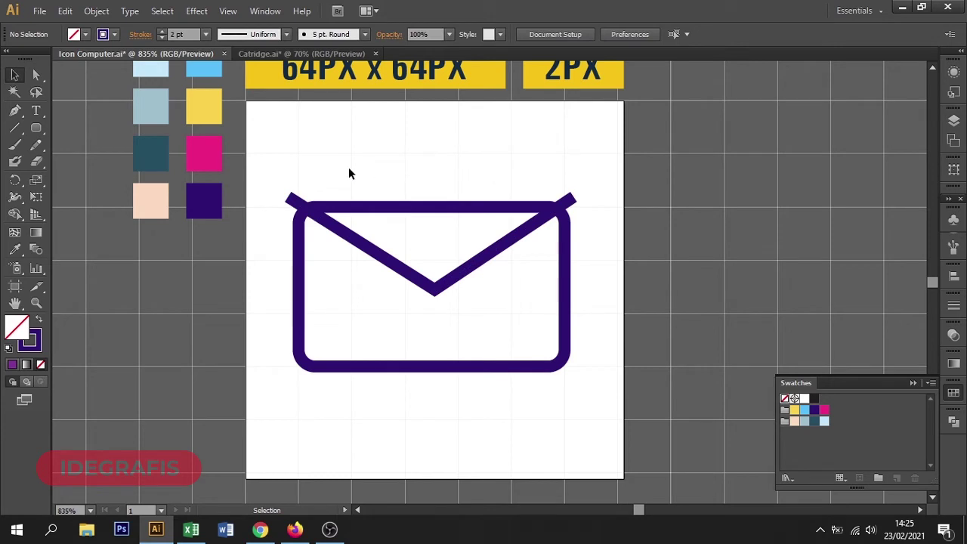
{"action": "left_click_drag", "start_coordinate": [342, 179], "coordinate": [579, 310]}
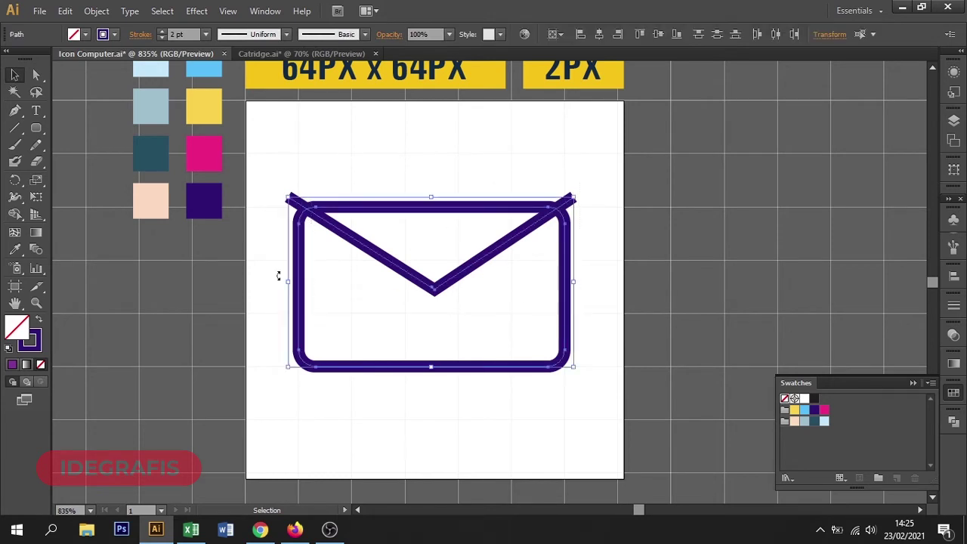
Erase the flap line's overhanging stubs at both top corners with the Shape Builder.
{"action": "left_click", "coordinate": [14, 214]}
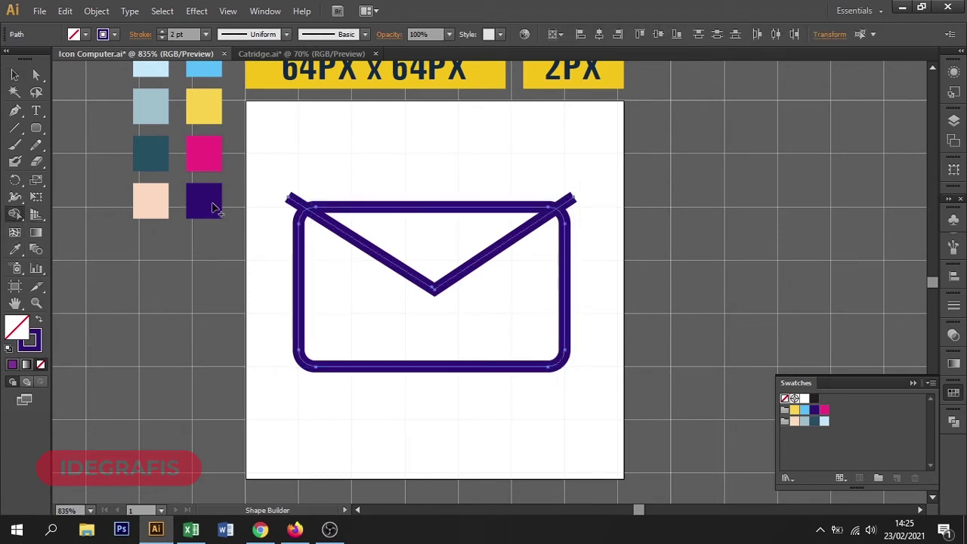
{"action": "left_click", "coordinate": [294, 204], "text": "alt"}
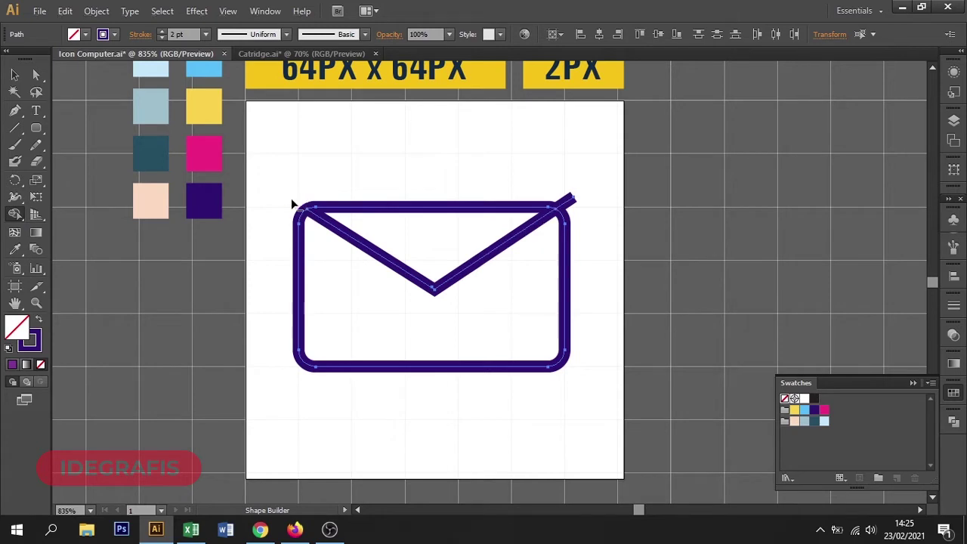
{"action": "left_click", "coordinate": [569, 202], "text": "alt"}
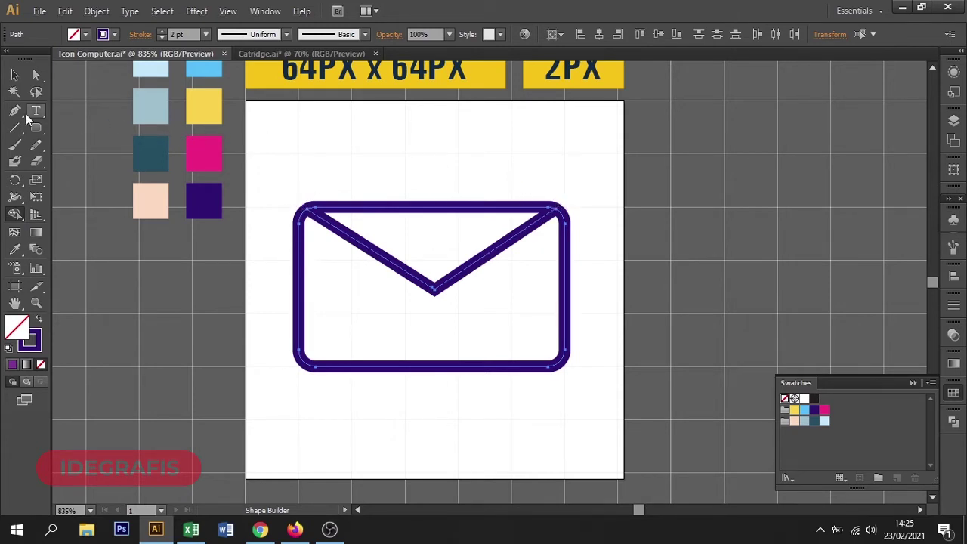
{"action": "left_click", "coordinate": [15, 74]}
{"action": "left_click", "coordinate": [290, 142]}
{"action": "mouse_move", "coordinate": [421, 173]}
{"action": "left_mouse_down"}
{"action": "mouse_move", "coordinate": [332, 155]}
{"action": "mouse_move", "coordinate": [365, 173]}
{"action": "left_mouse_up"}
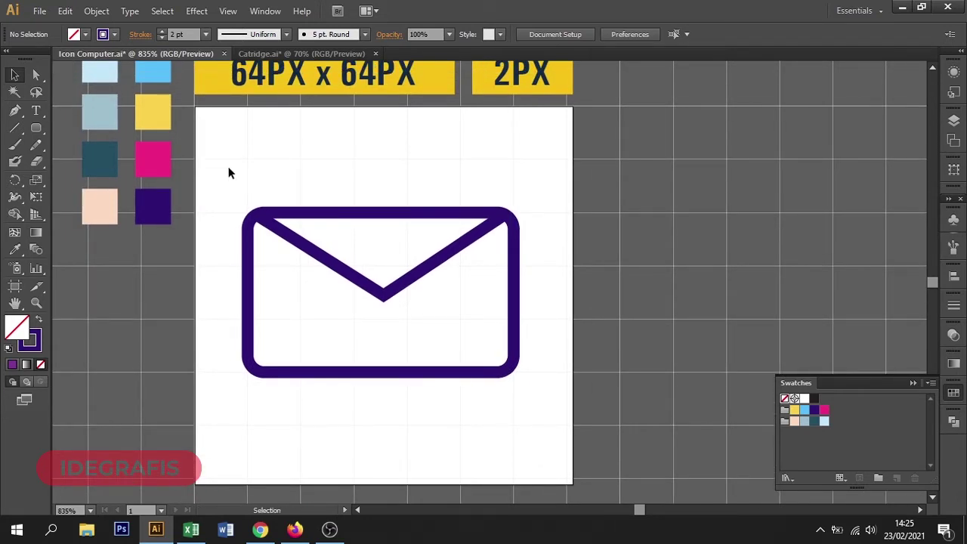
Draw a plain rectangle around the envelope, then undo it.
{"action": "left_click", "coordinate": [34, 131]}
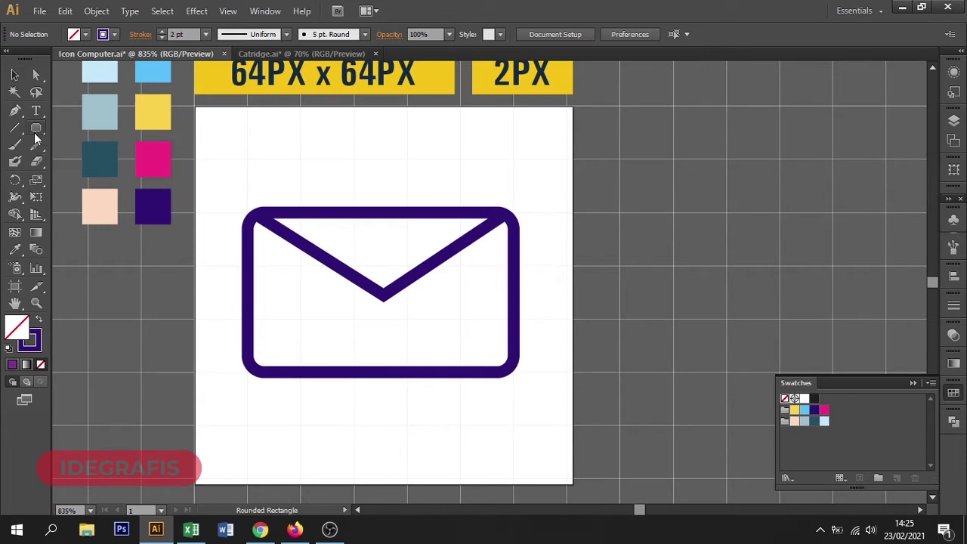
{"action": "left_click_drag", "start_coordinate": [34, 132], "coordinate": [84, 128]}
{"action": "left_click_drag", "start_coordinate": [225, 197], "coordinate": [537, 390]}
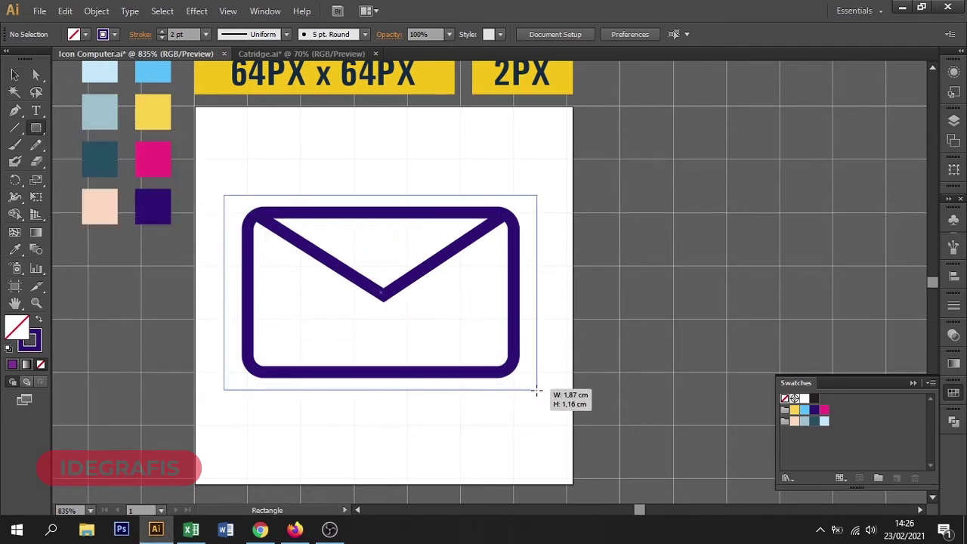
{"action": "left_click_drag", "start_coordinate": [537, 391], "coordinate": [537, 391]}
{"action": "key", "text": "ctrl+z"}
Paste an in-place copy of the outer rounded rectangle with a sky-blue fill and no stroke.
{"action": "left_click", "coordinate": [15, 71]}
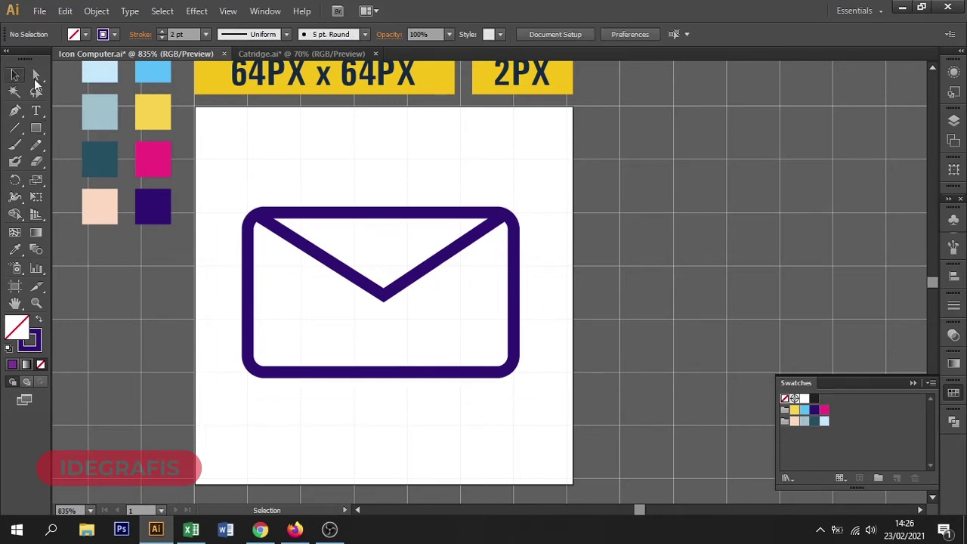
{"action": "left_click", "coordinate": [312, 214]}
{"action": "left_click", "coordinate": [96, 10]}
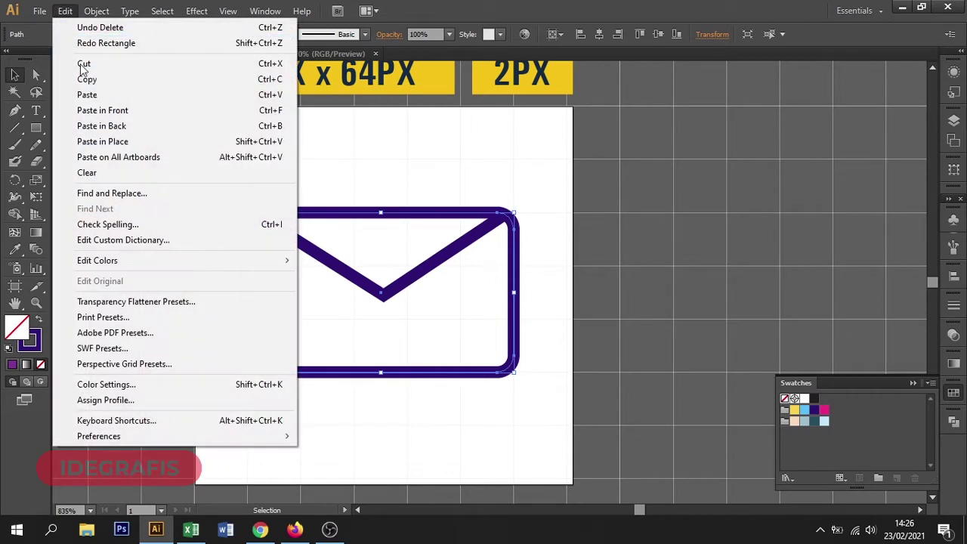
{"action": "left_click", "coordinate": [86, 80]}
{"action": "left_click", "coordinate": [65, 11]}
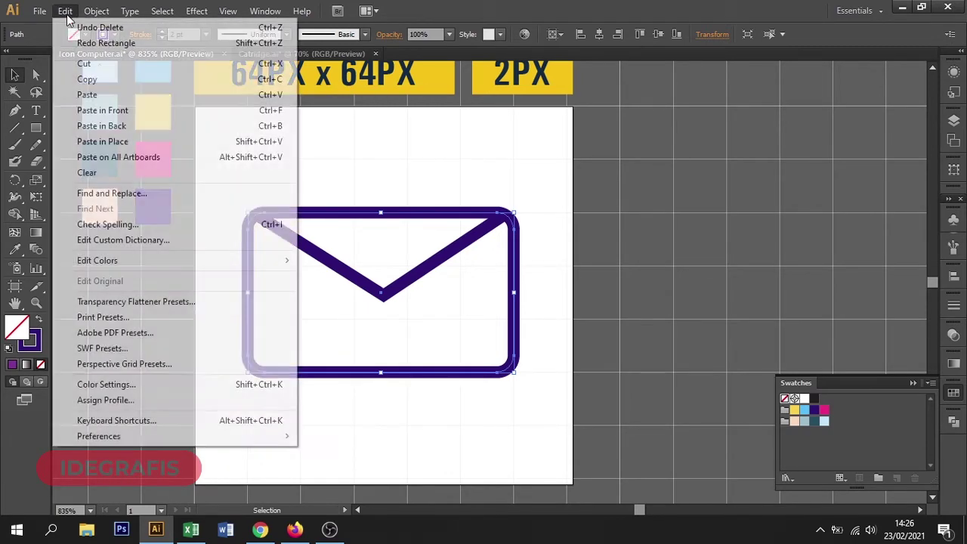
{"action": "left_click", "coordinate": [102, 143]}
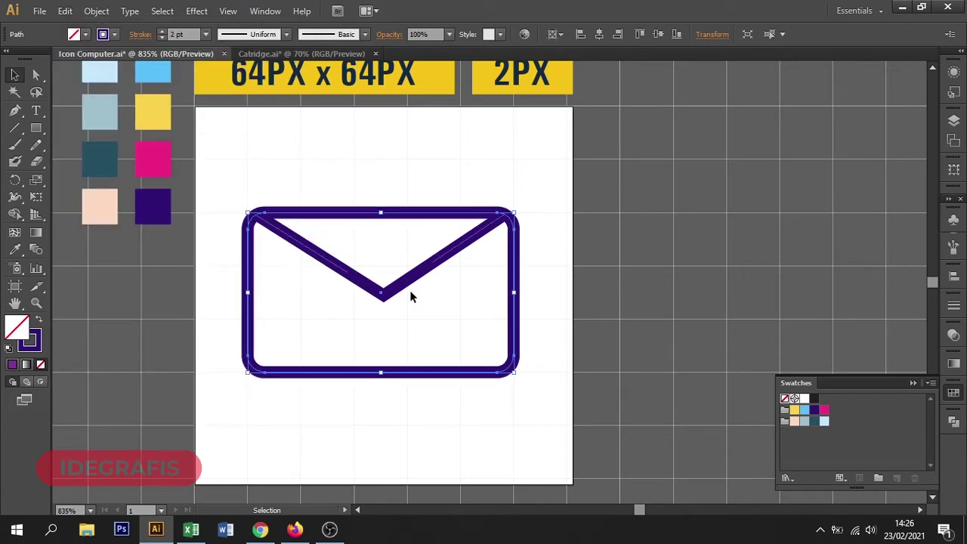
{"action": "left_click", "coordinate": [805, 412]}
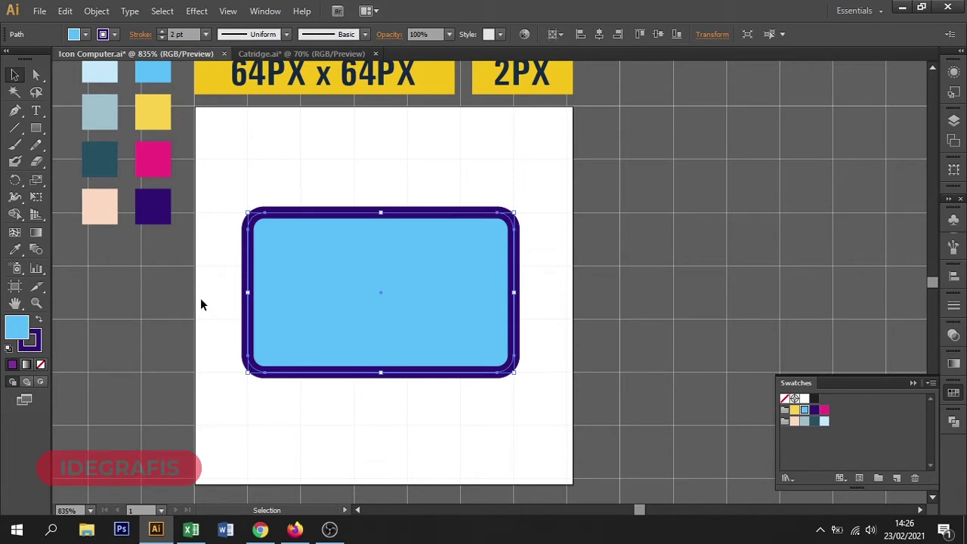
{"action": "left_click", "coordinate": [38, 350]}
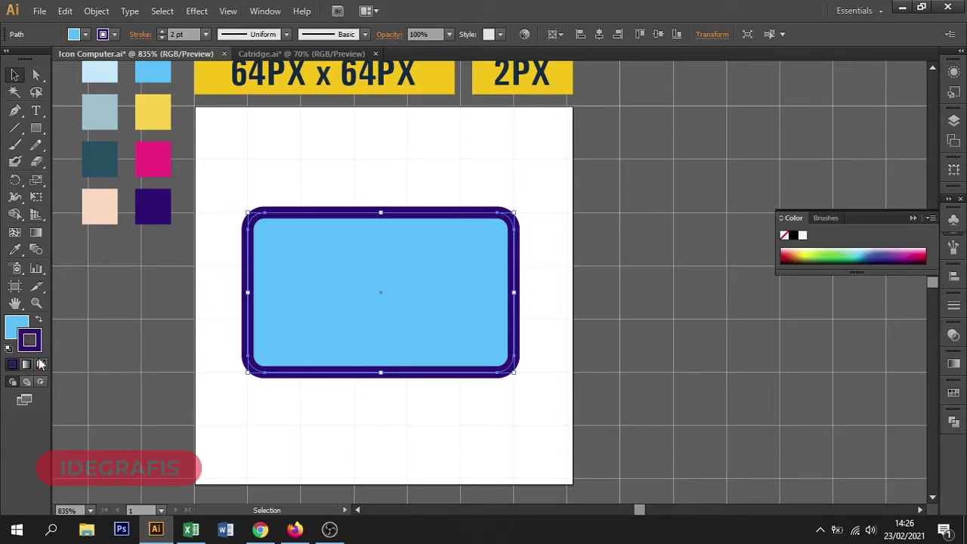
{"action": "left_click", "coordinate": [41, 365]}
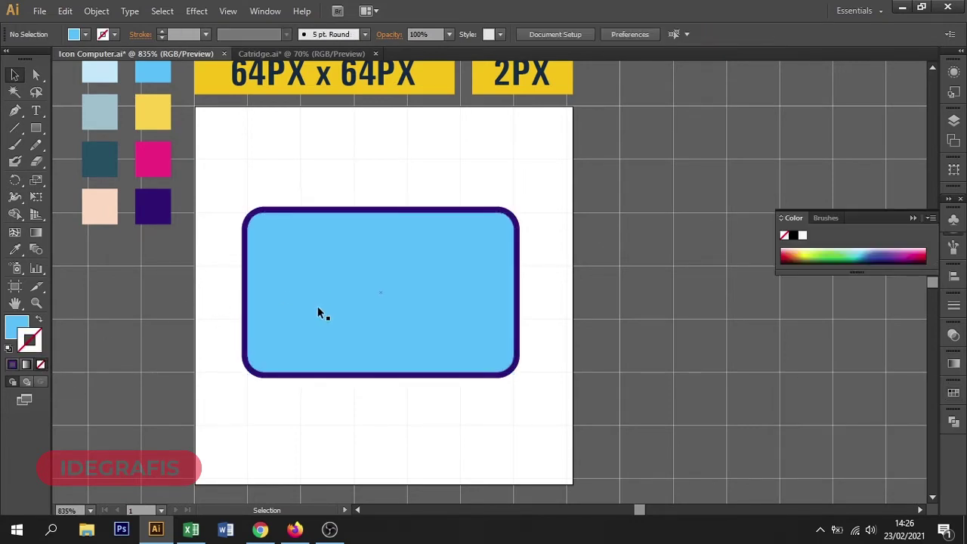
Send the blue copy to the back, behind the purple outline and flap.
{"action": "left_click", "coordinate": [86, 14]}
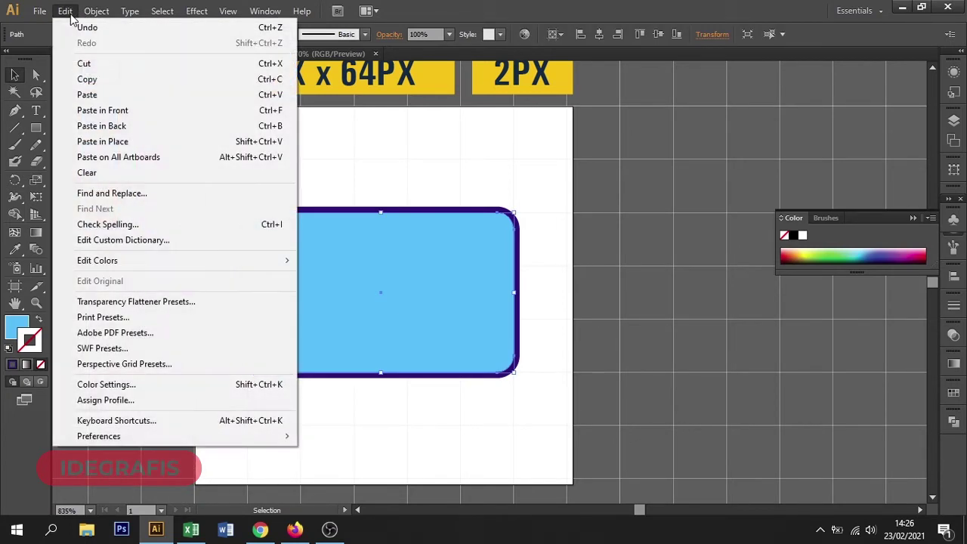
{"action": "left_click", "coordinate": [307, 188]}
{"action": "right_click", "coordinate": [411, 255]}
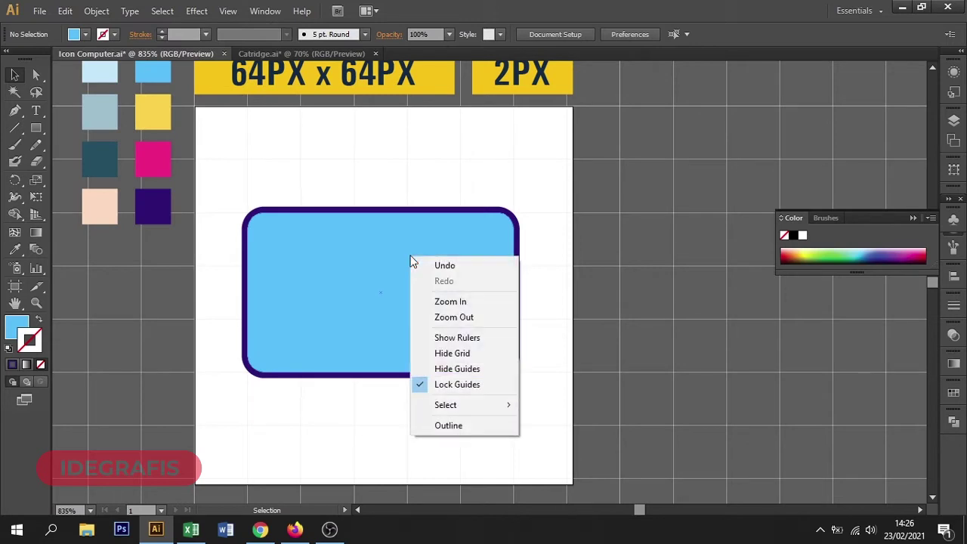
{"action": "left_click", "coordinate": [350, 262]}
{"action": "right_click", "coordinate": [370, 264]}
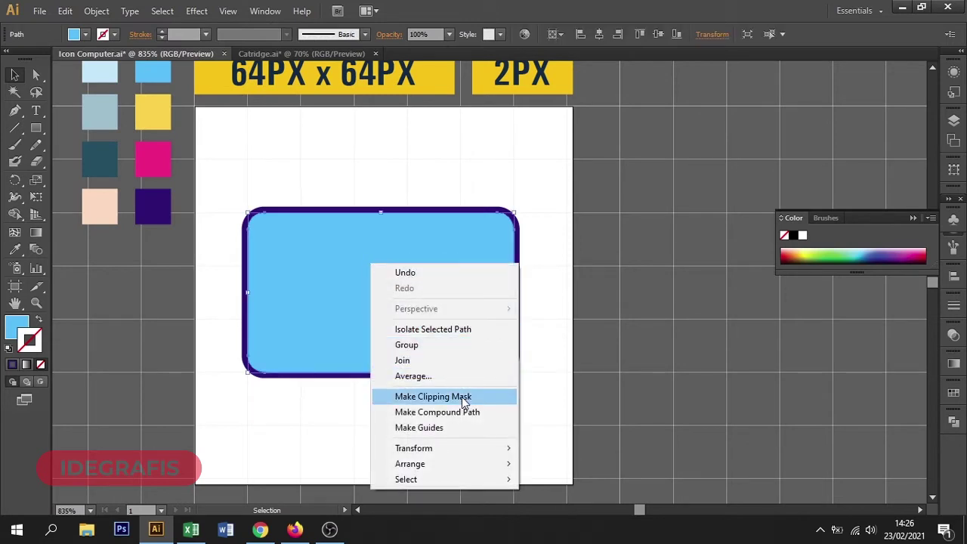
{"action": "mouse_move", "coordinate": [410, 463]}
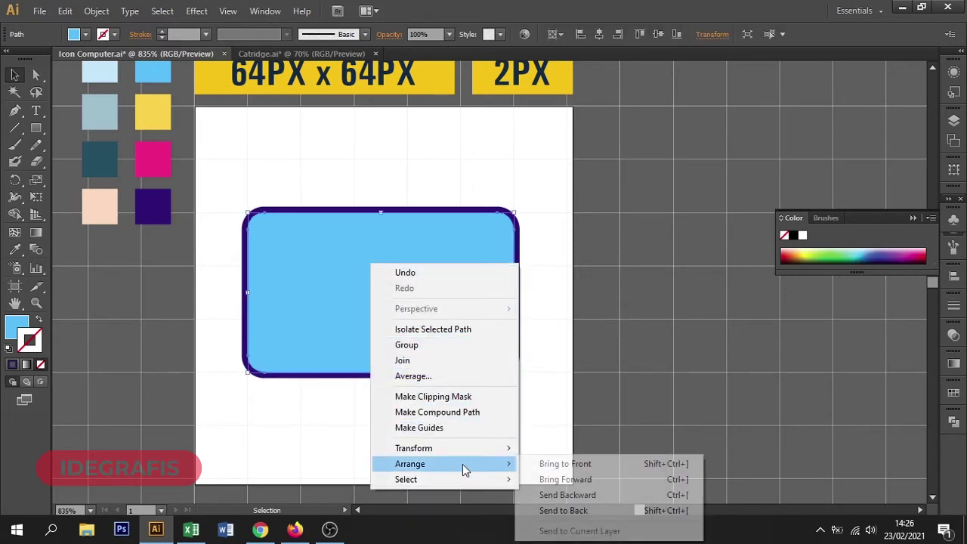
{"action": "left_click", "coordinate": [568, 510]}
{"action": "left_click", "coordinate": [559, 406]}
{"action": "left_click_drag", "start_coordinate": [554, 386], "coordinate": [575, 378]}
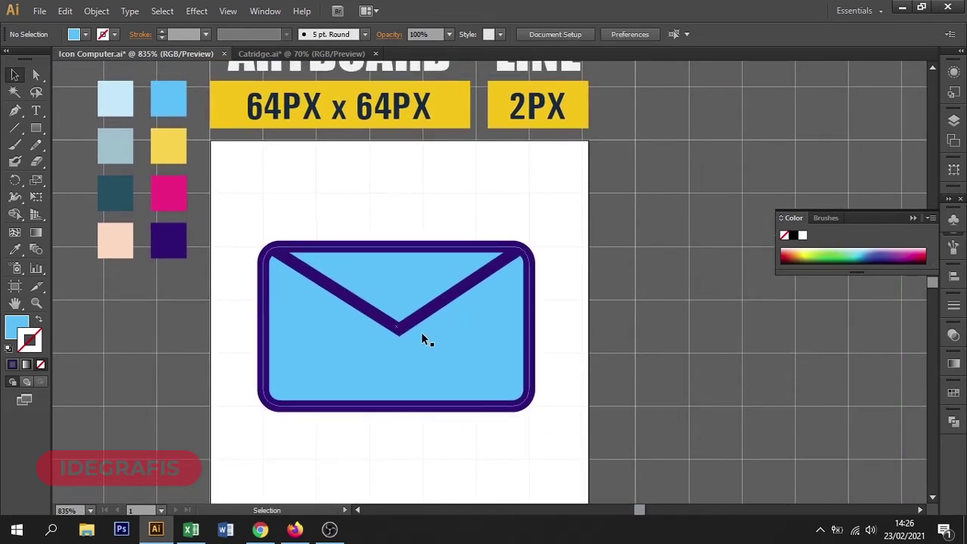
{"action": "scroll", "coordinate": [389, 331], "scroll_direction": "down", "scroll_amount": 1}
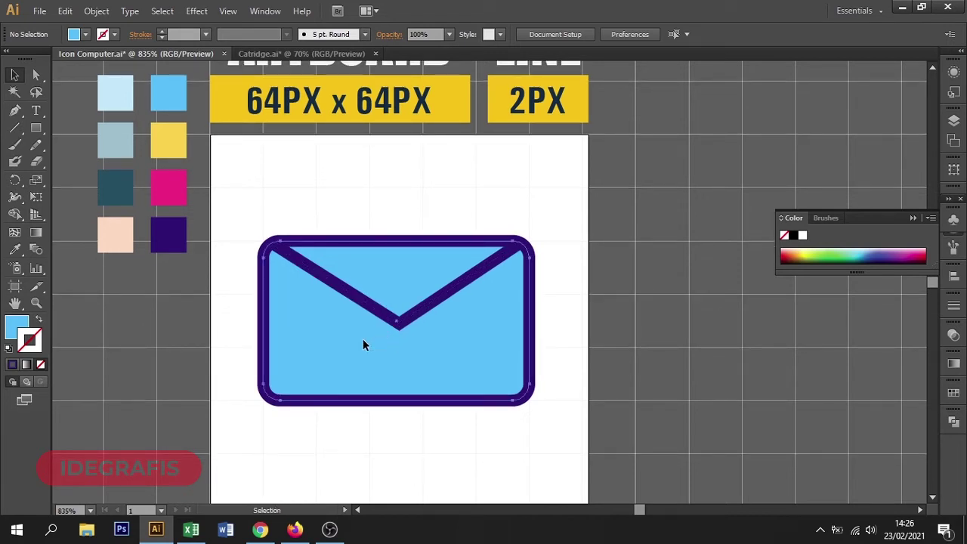
Eyedrop the top-left pale blue swatch onto the envelope body, replacing the sky blue.
{"action": "left_click", "coordinate": [363, 340]}
{"action": "left_click", "coordinate": [14, 248]}
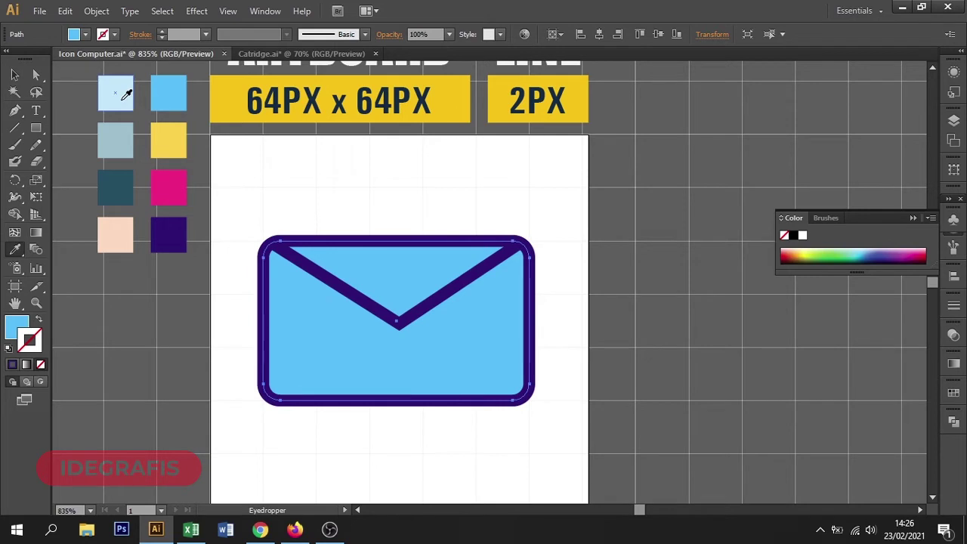
{"action": "left_click", "coordinate": [119, 94]}
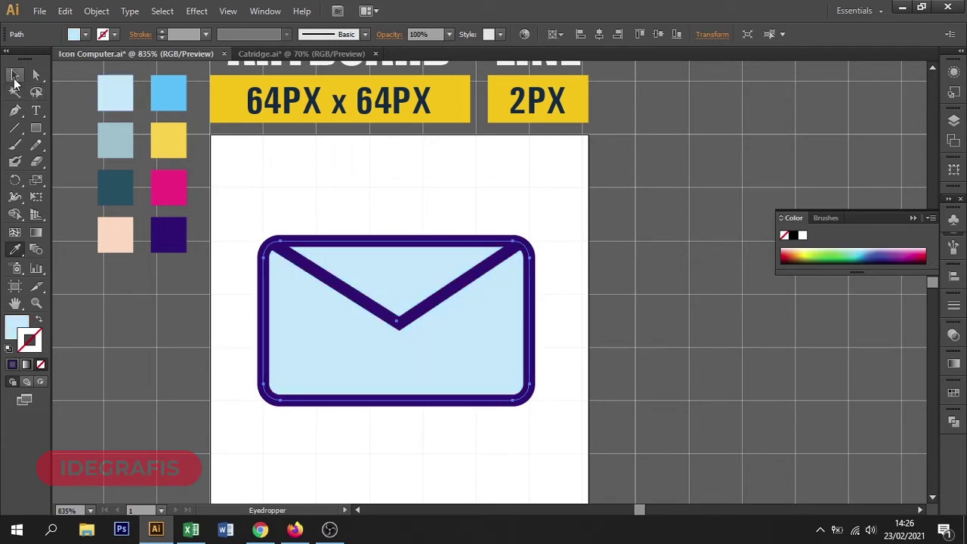
{"action": "left_click", "coordinate": [15, 74]}
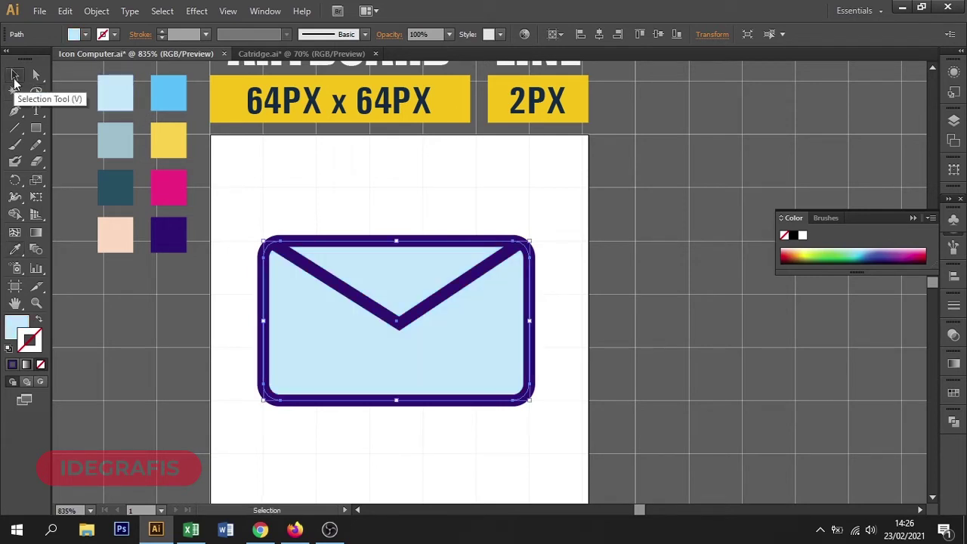
{"action": "left_click", "coordinate": [406, 197]}
{"action": "left_click_drag", "start_coordinate": [383, 211], "coordinate": [391, 183]}
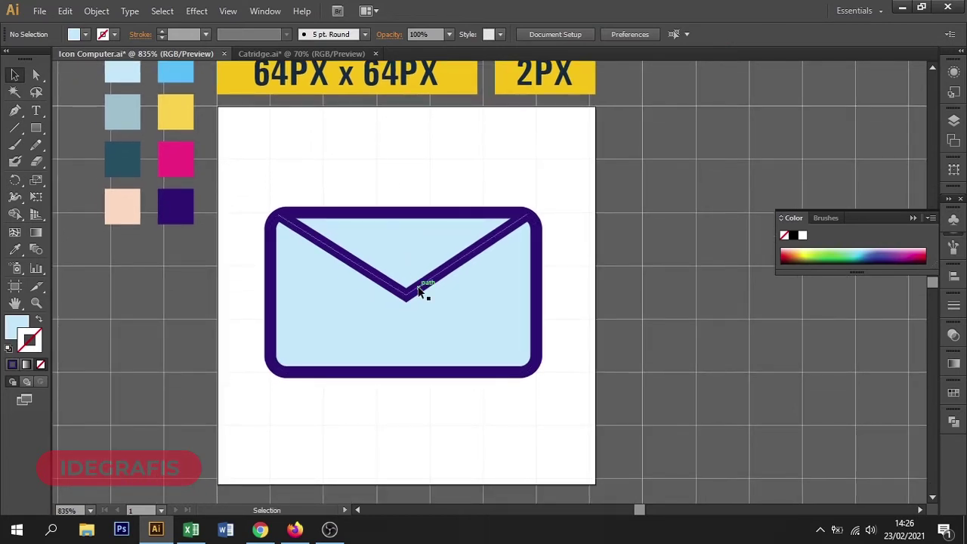
Paste an in-place copy of the body and nudge it up and to the left.
{"action": "left_click", "coordinate": [448, 316]}
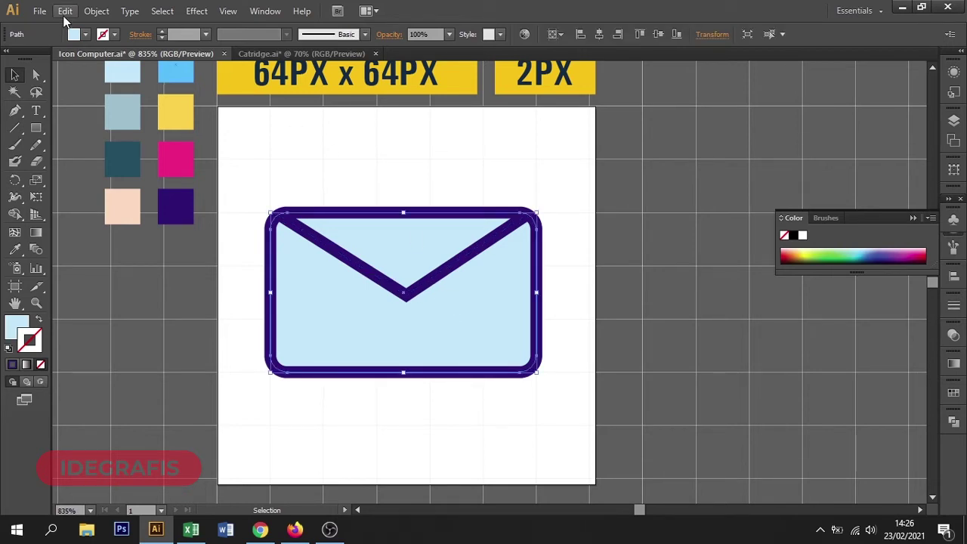
{"action": "left_click", "coordinate": [65, 10]}
{"action": "left_click", "coordinate": [97, 81]}
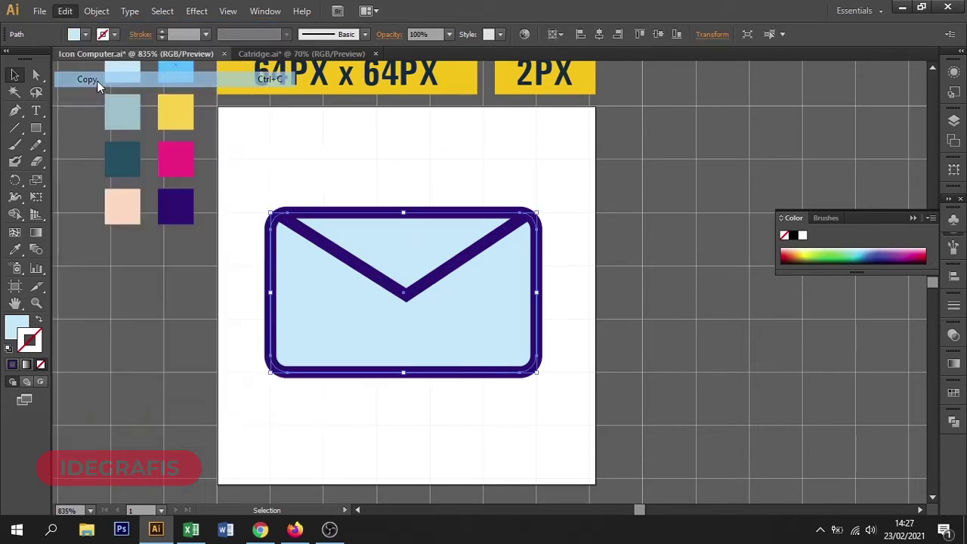
{"action": "left_click", "coordinate": [67, 13]}
{"action": "left_click", "coordinate": [98, 145]}
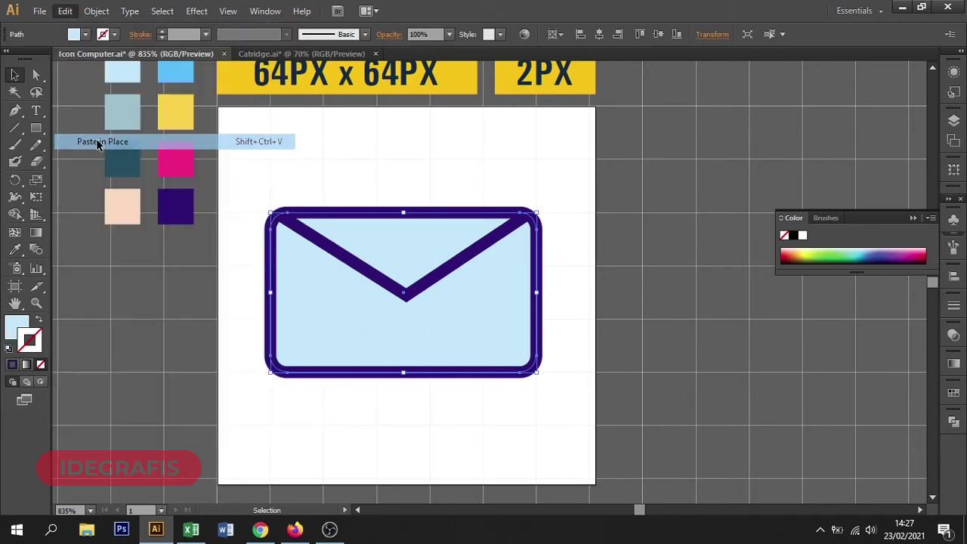
{"action": "left_click_drag", "start_coordinate": [505, 316], "coordinate": [474, 298]}
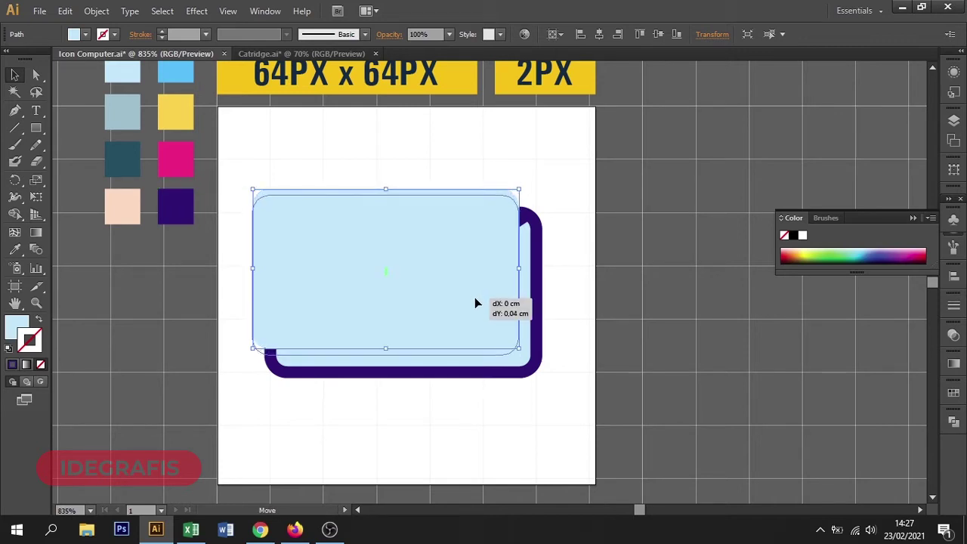
Remove the copy's overhanging left and top strip with the Shape Builder.
{"action": "left_click", "coordinate": [525, 295], "text": "shift"}
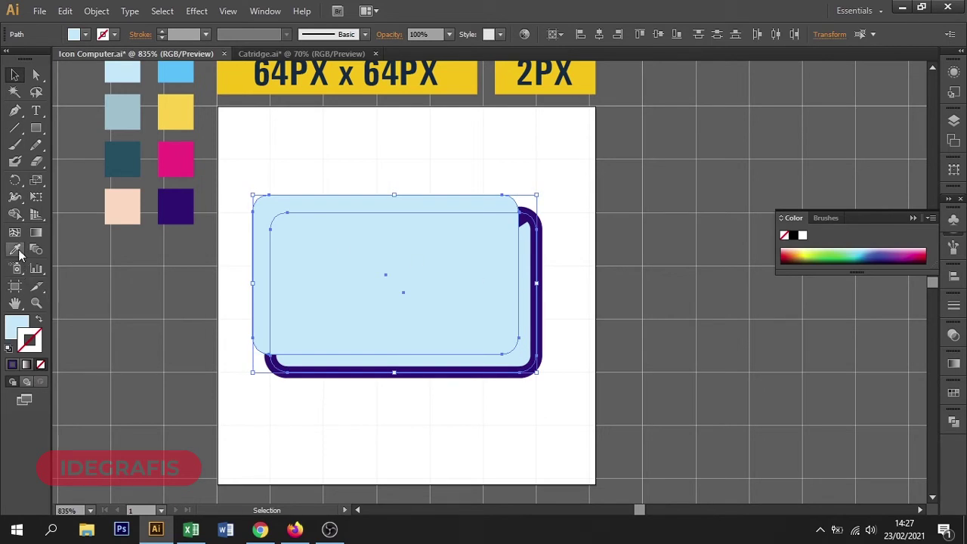
{"action": "left_click", "coordinate": [15, 214]}
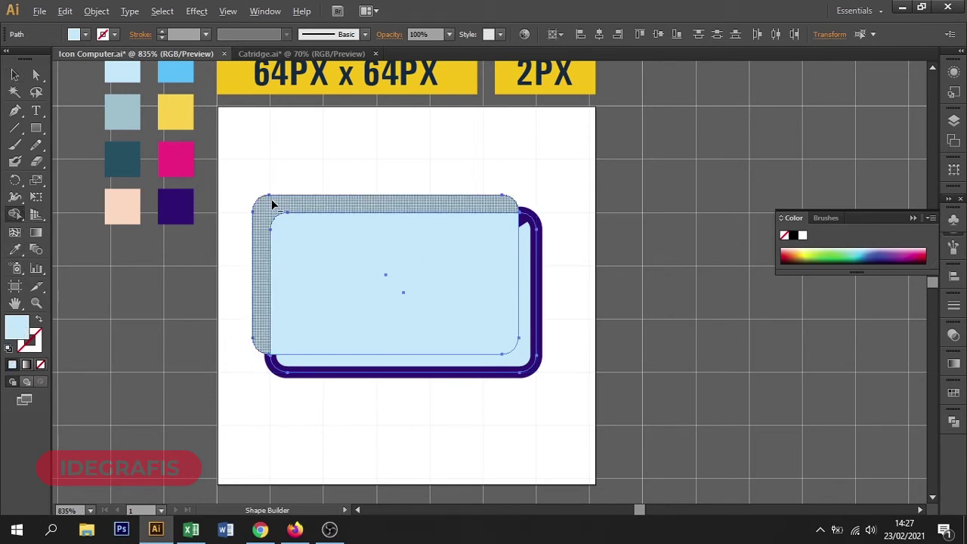
{"action": "left_click", "coordinate": [273, 204], "text": "alt"}
{"action": "left_click", "coordinate": [15, 75]}
{"action": "left_click", "coordinate": [254, 113]}
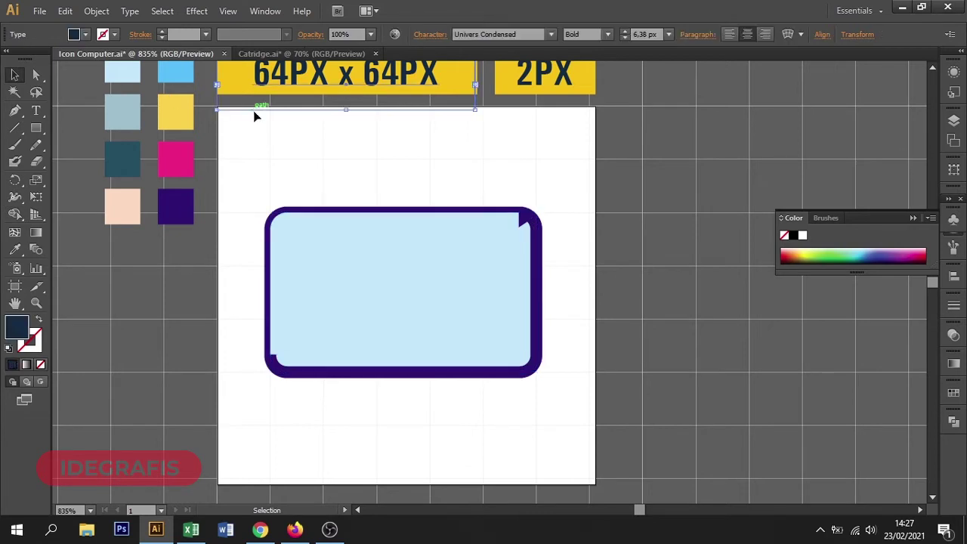
Eyedrop the sky-blue swatch onto the lower body shape to form the shading strip.
{"action": "left_click", "coordinate": [451, 278]}
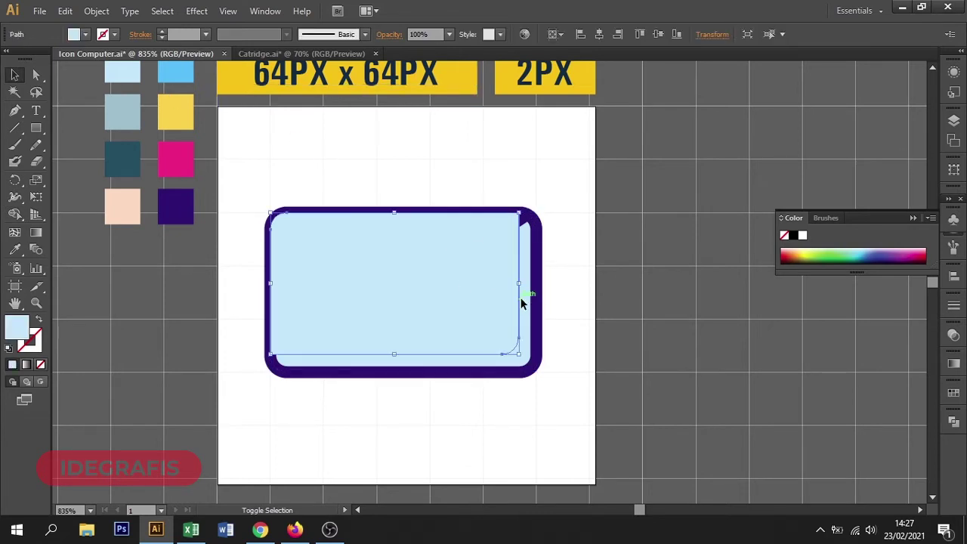
{"action": "left_click", "coordinate": [521, 302], "text": "shift"}
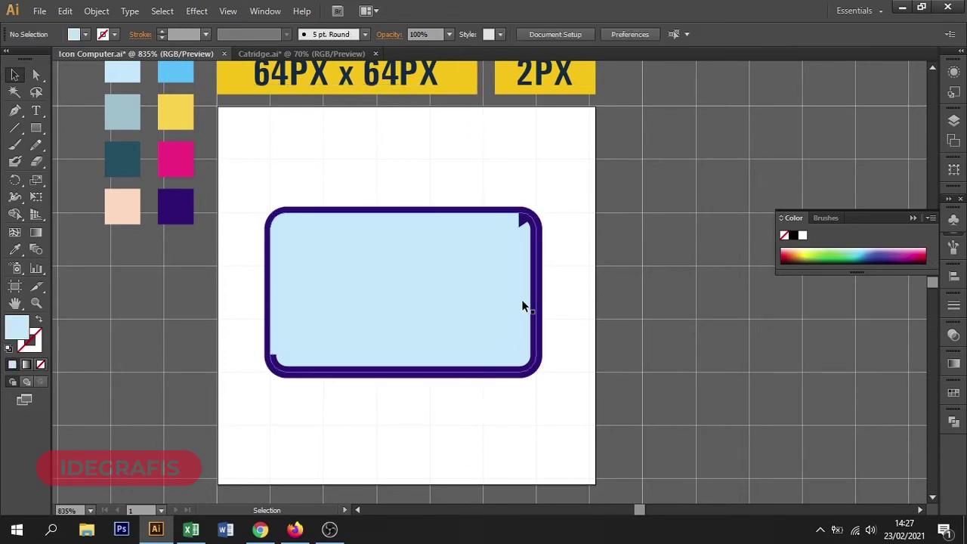
{"action": "left_click", "coordinate": [522, 302]}
{"action": "left_click", "coordinate": [15, 248]}
{"action": "left_click", "coordinate": [179, 71]}
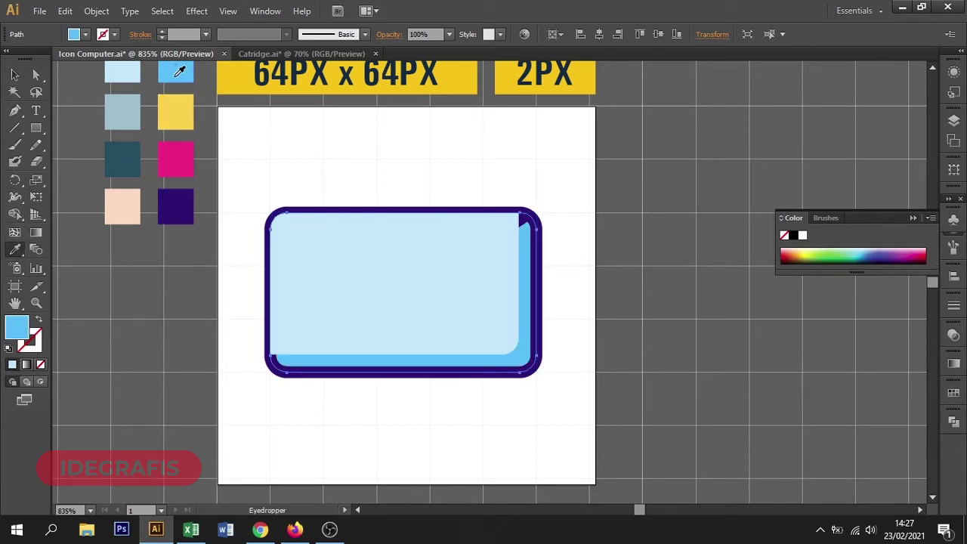
{"action": "left_click", "coordinate": [14, 74]}
{"action": "left_click_drag", "start_coordinate": [378, 156], "coordinate": [366, 230]}
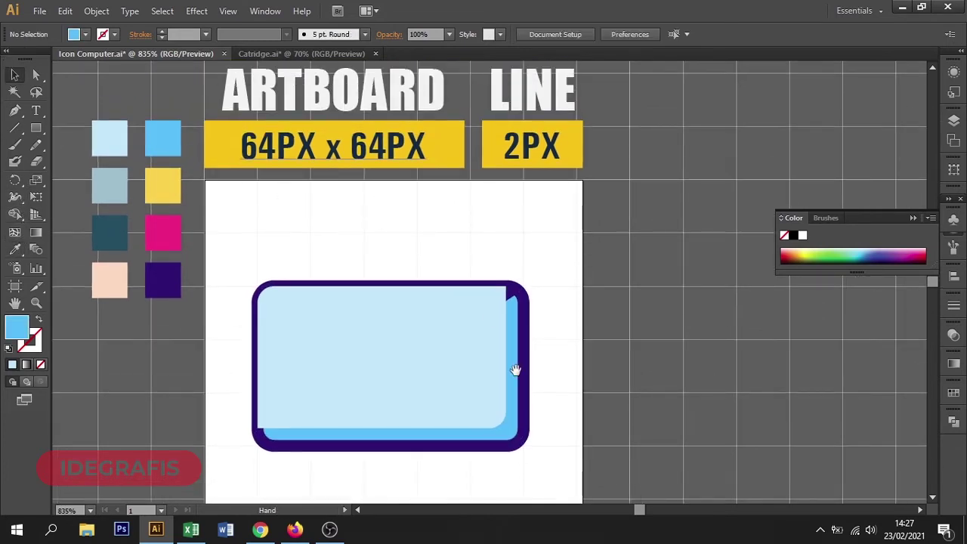
Inspect the envelope shapes, zooming in closely and back out to the whole artboard.
{"action": "left_click", "coordinate": [513, 378]}
{"action": "left_click", "coordinate": [514, 380], "text": "shift"}
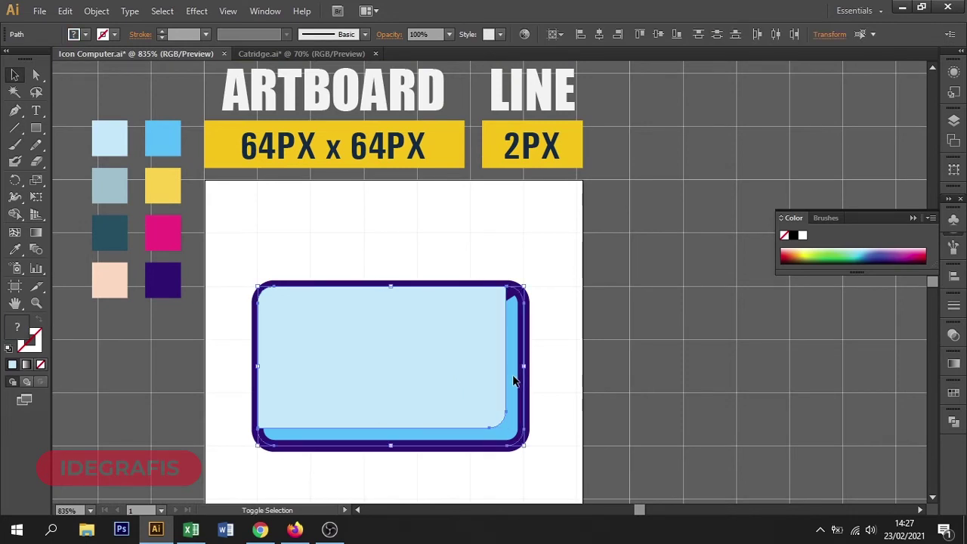
{"action": "left_click", "coordinate": [598, 380]}
{"action": "left_click_drag", "start_coordinate": [579, 395], "coordinate": [586, 383]}
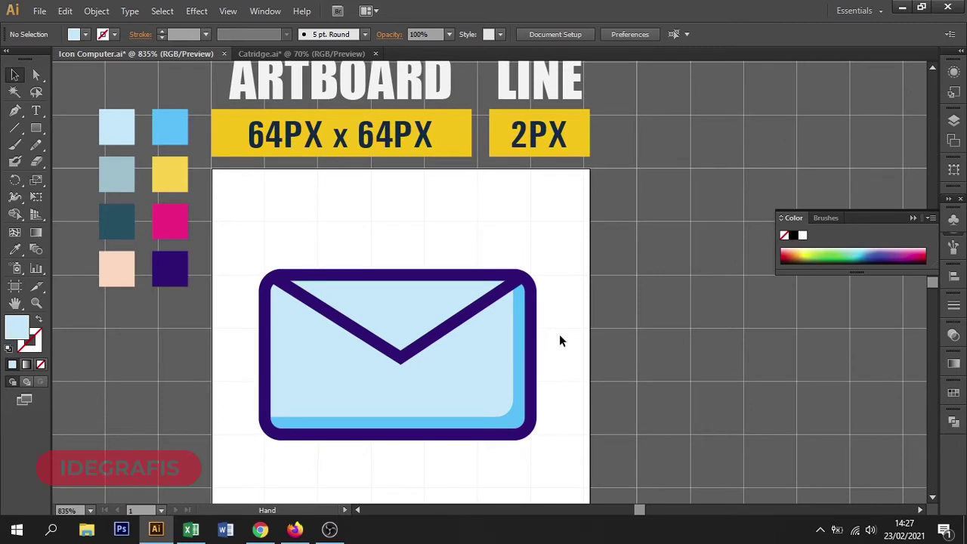
{"action": "key", "text": "z"}
{"action": "mouse_move", "coordinate": [204, 229]}
{"action": "left_mouse_down"}
{"action": "mouse_move", "coordinate": [648, 407]}
{"action": "mouse_move", "coordinate": [659, 440]}
{"action": "left_mouse_up"}
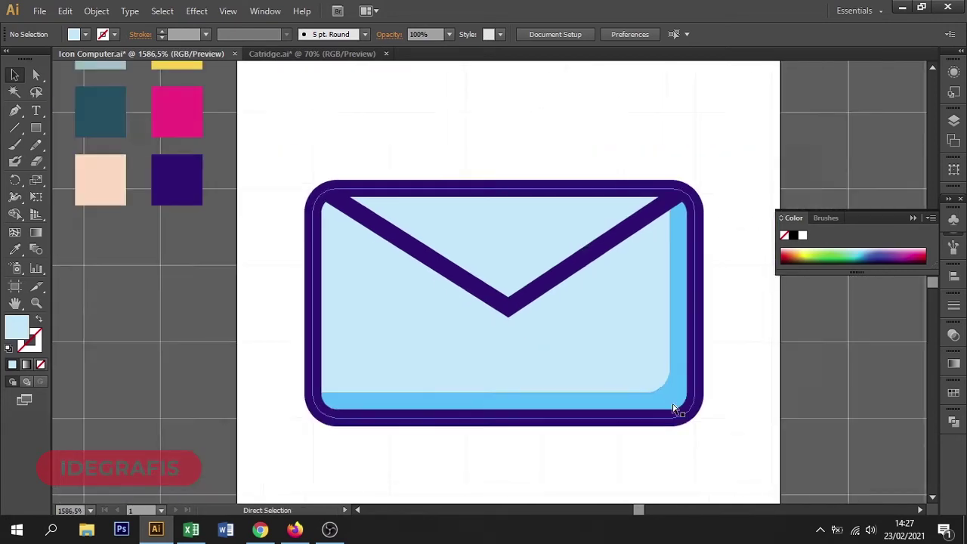
{"action": "key", "text": "ctrl+minus"}
{"action": "key", "text": "ctrl+minus"}
{"action": "left_click_drag", "start_coordinate": [537, 424], "coordinate": [516, 475]}
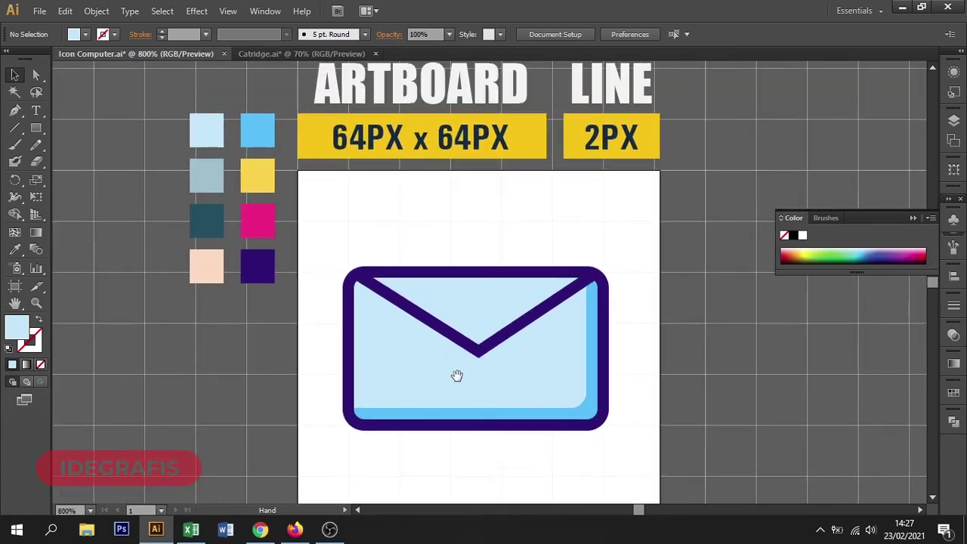
Give the dark purple V flap's stroke a Round Join.
{"action": "left_click", "coordinate": [495, 344]}
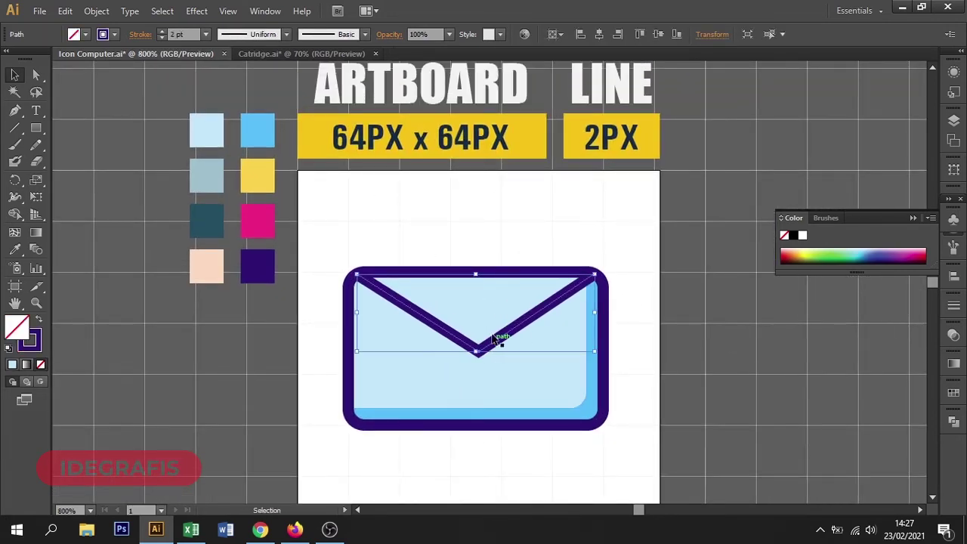
{"action": "left_click", "coordinate": [140, 35]}
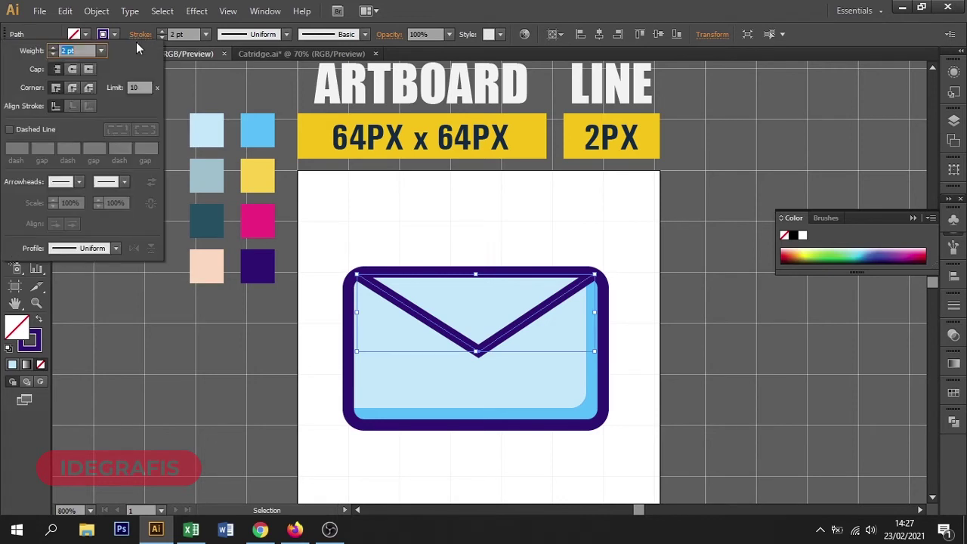
{"action": "left_click", "coordinate": [74, 87]}
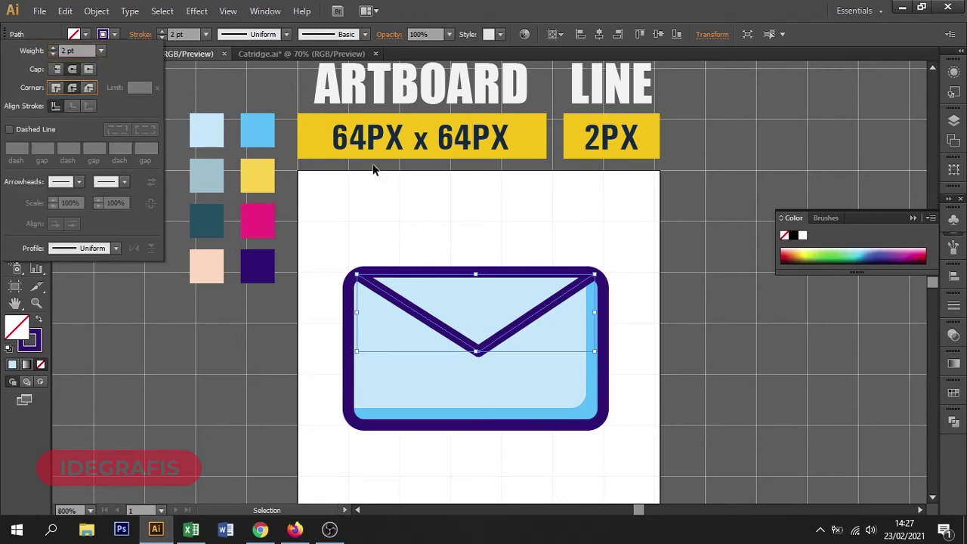
{"action": "left_click", "coordinate": [432, 226]}
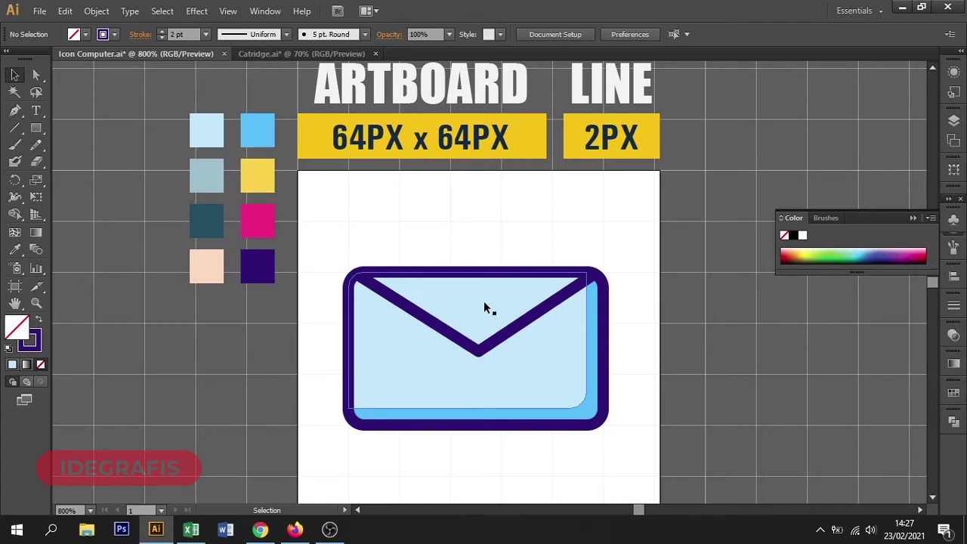
{"action": "left_click", "coordinate": [512, 304]}
{"action": "left_click", "coordinate": [499, 258]}
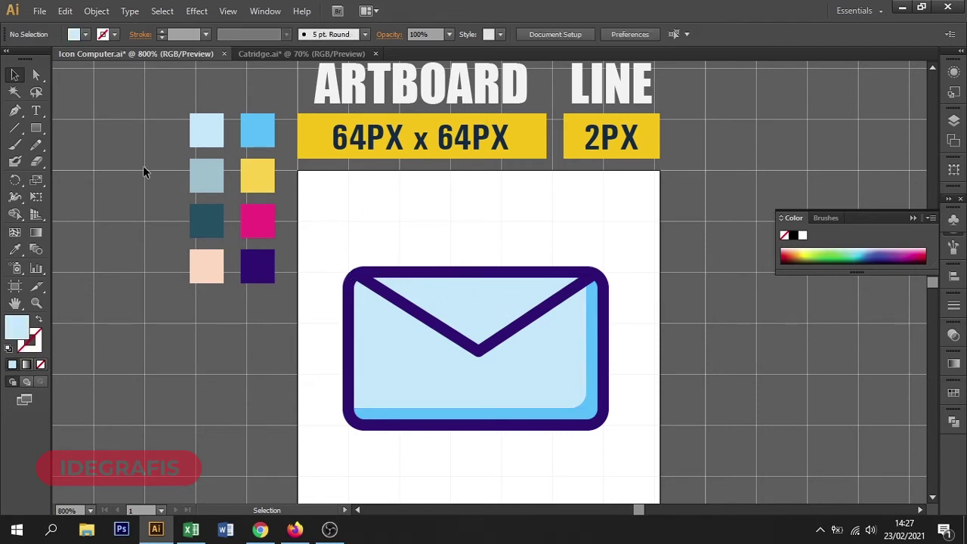
Draw a closed strip along the flap's right arm to the top edge, filled with the envelope's medium blue.
{"action": "left_click", "coordinate": [15, 110]}
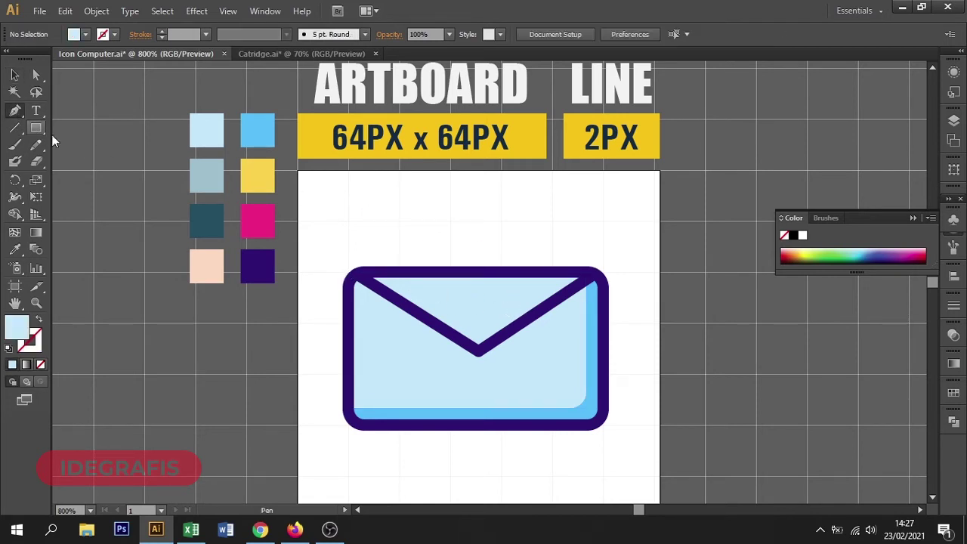
{"action": "left_click", "coordinate": [454, 337]}
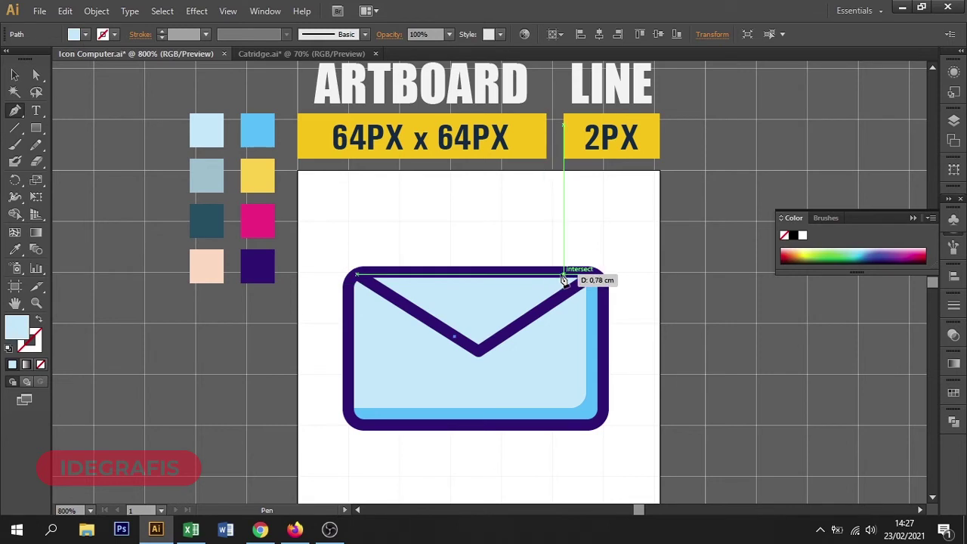
{"action": "left_click", "coordinate": [563, 277]}
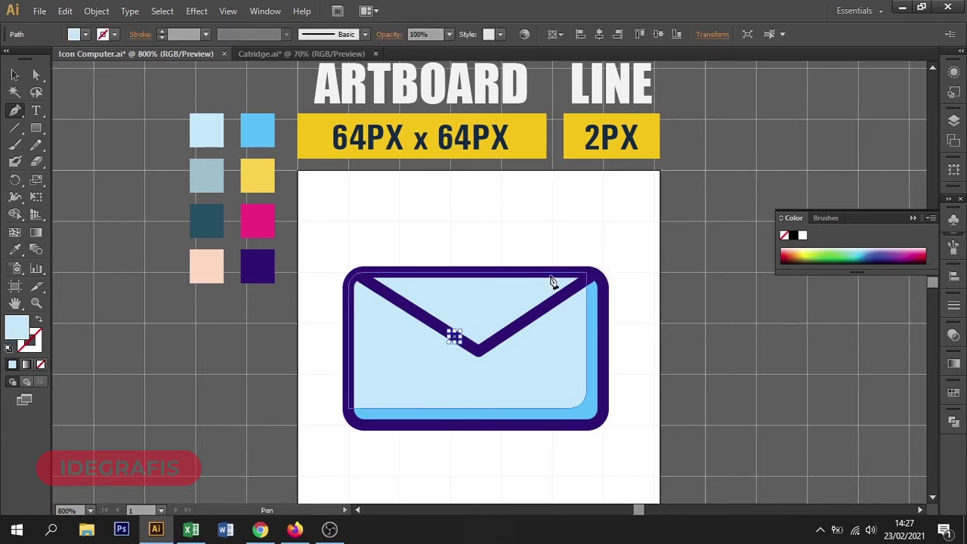
{"action": "left_click", "coordinate": [552, 275]}
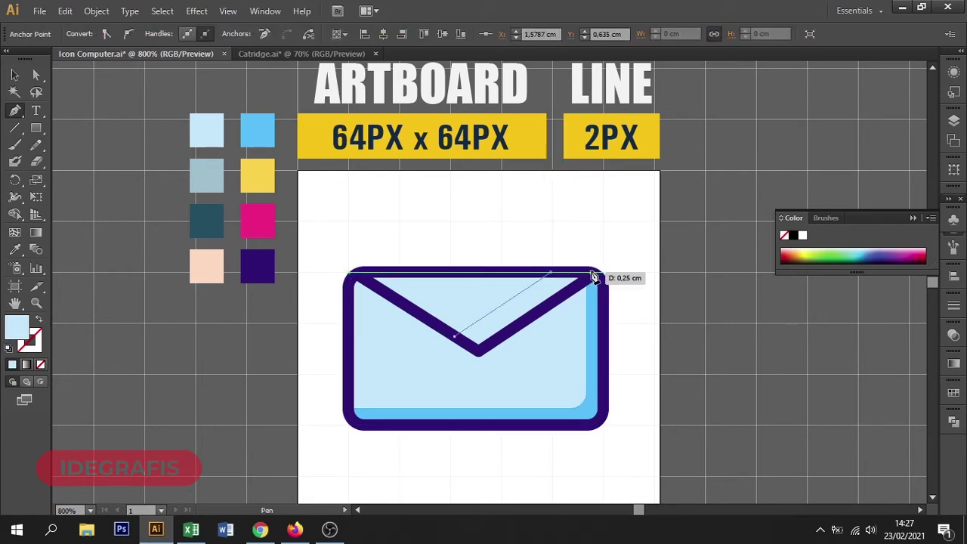
{"action": "left_click", "coordinate": [593, 278]}
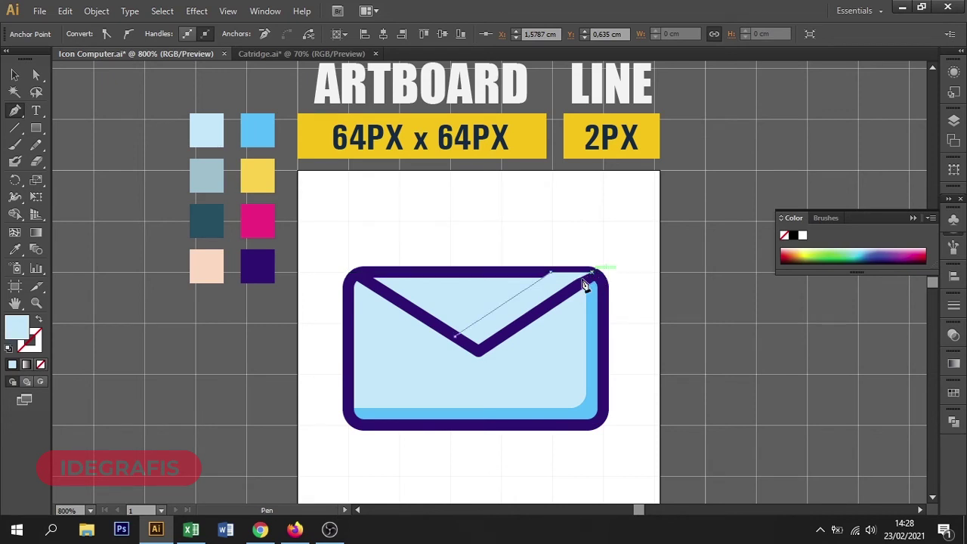
{"action": "left_click", "coordinate": [479, 352]}
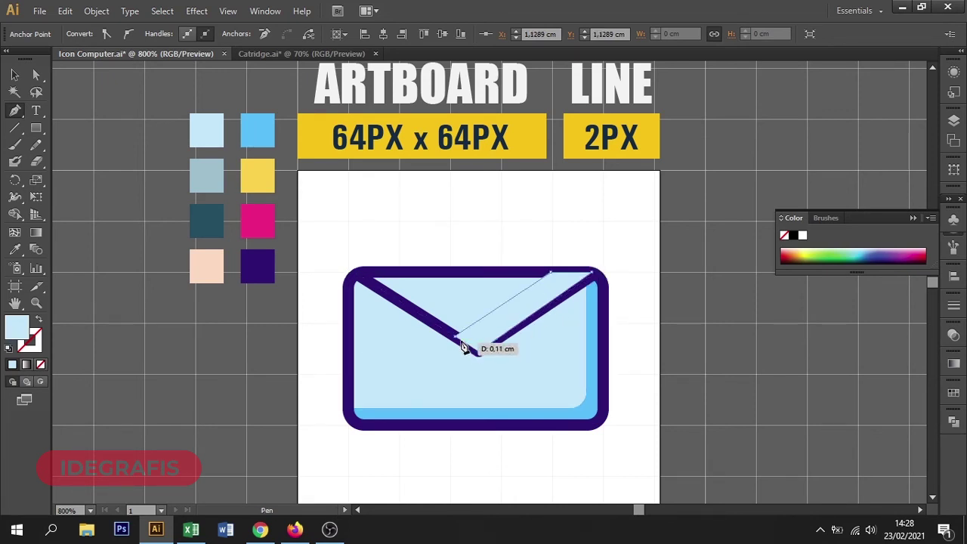
{"action": "left_click", "coordinate": [457, 342]}
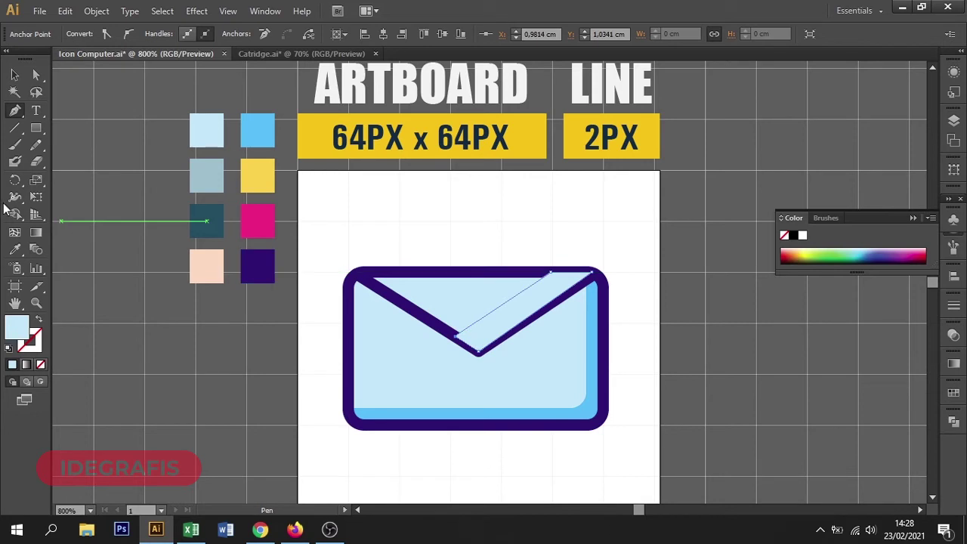
{"action": "key", "text": "i"}
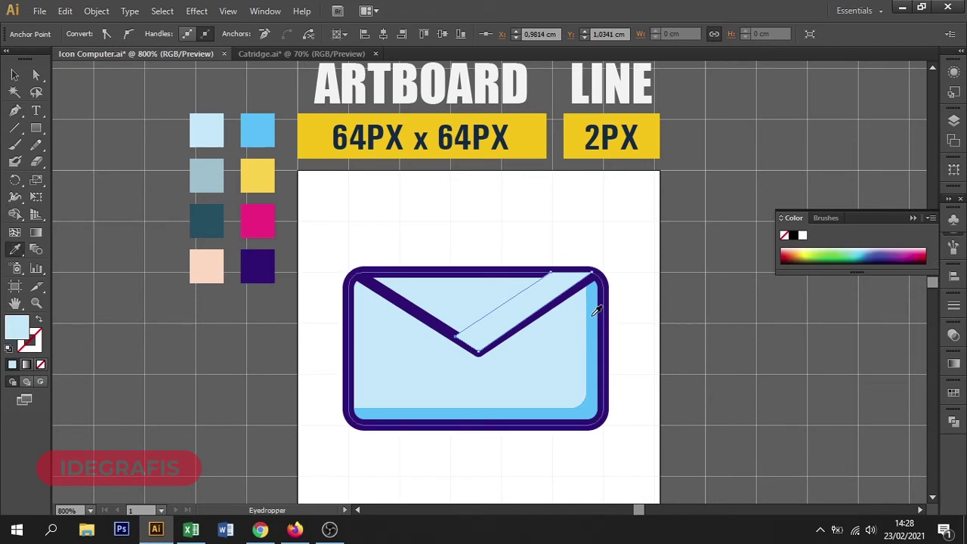
{"action": "left_click", "coordinate": [594, 313]}
{"action": "left_click", "coordinate": [15, 75]}
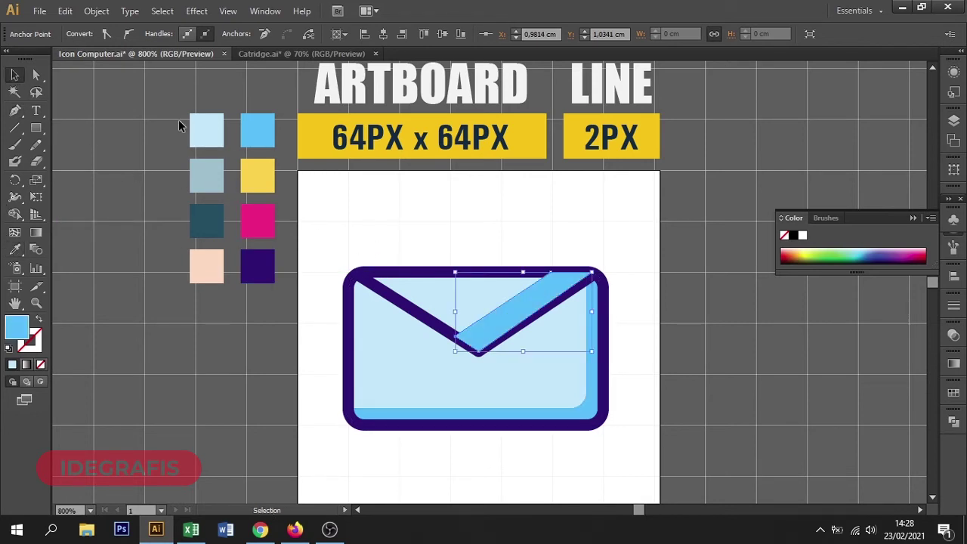
Bring the dark V flap path to the front with Ctrl+Shift+] so it covers the strip.
{"action": "left_click", "coordinate": [426, 247]}
{"action": "left_click", "coordinate": [395, 301]}
{"action": "key", "text": "ctrl"}
{"action": "key", "text": "ctrl+shift+bracketright"}
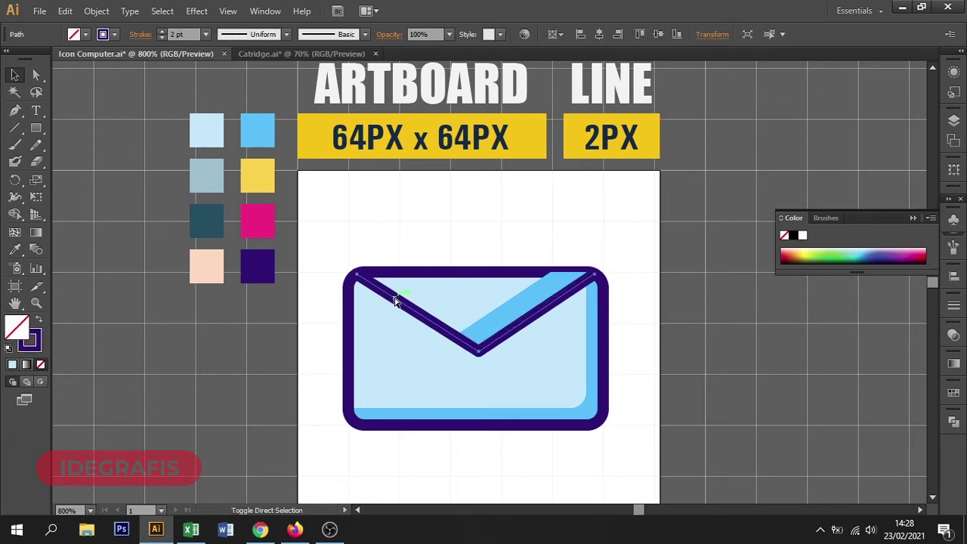
{"action": "left_click", "coordinate": [655, 415]}
{"action": "left_click", "coordinate": [604, 416]}
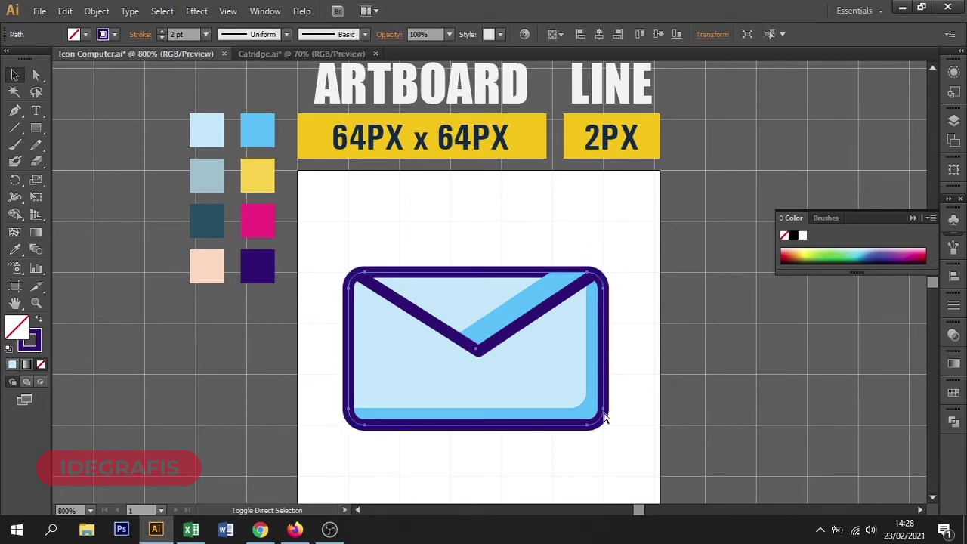
Zoom in and back out on the envelope to check the layering, then recentre the artboard.
{"action": "left_click", "coordinate": [679, 349]}
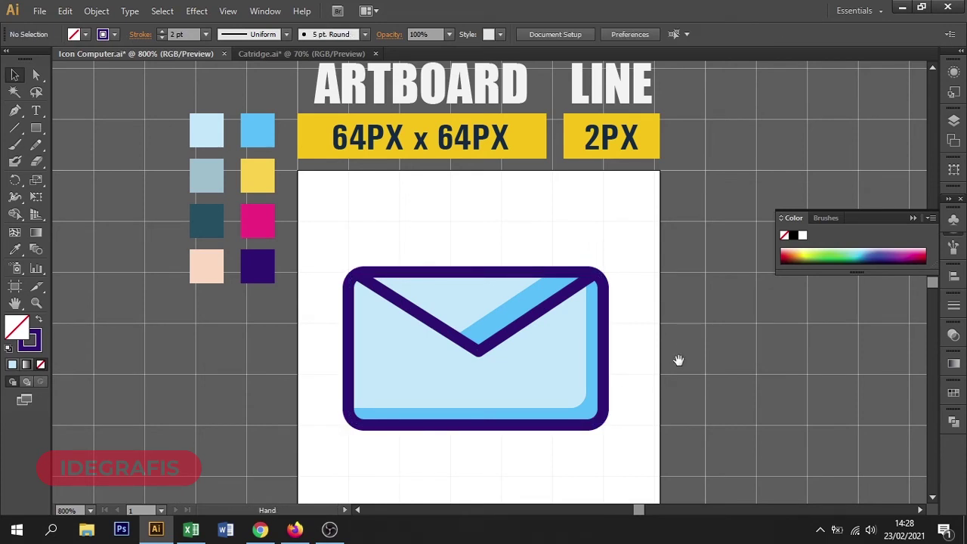
{"action": "left_click_drag", "start_coordinate": [682, 356], "coordinate": [716, 340]}
{"action": "left_click_drag", "start_coordinate": [332, 209], "coordinate": [750, 459]}
{"action": "scroll", "coordinate": [553, 416], "scroll_direction": "up", "scroll_amount": 1}
{"action": "scroll", "coordinate": [557, 419], "scroll_direction": "up", "scroll_amount": 3}
{"action": "key", "text": "ctrl+plus"}
{"action": "key", "text": "ctrl+plus"}
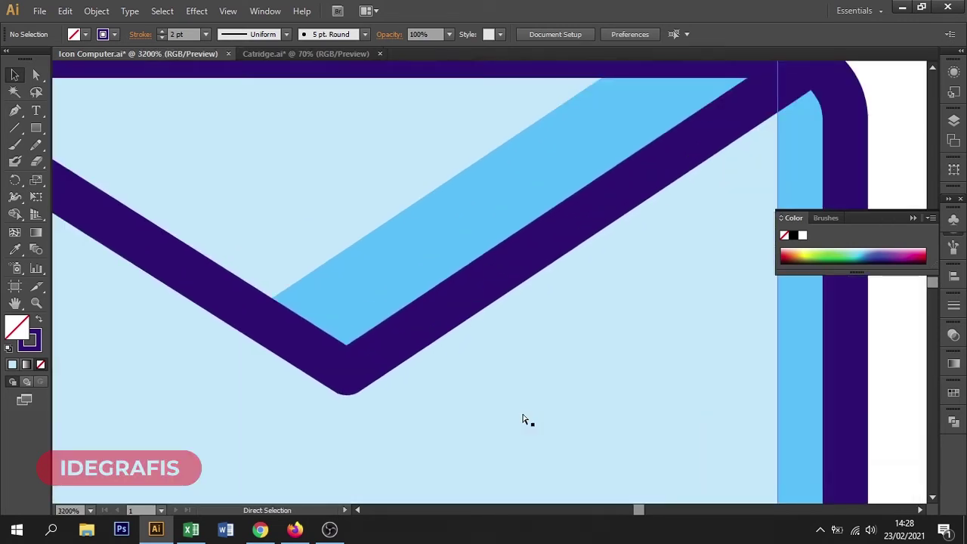
{"action": "key", "text": "ctrl+minus"}
{"action": "key", "text": "ctrl+minus"}
{"action": "key", "text": "ctrl+minus"}
{"action": "key", "text": "ctrl+minus"}
{"action": "scroll", "coordinate": [524, 378], "scroll_direction": "up", "scroll_amount": 2}
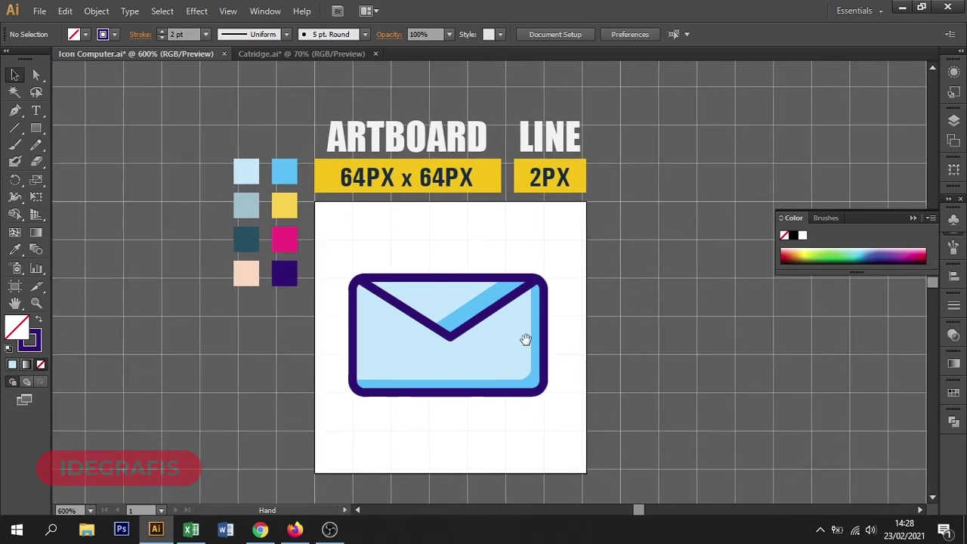
{"action": "left_click_drag", "start_coordinate": [454, 324], "coordinate": [467, 310]}
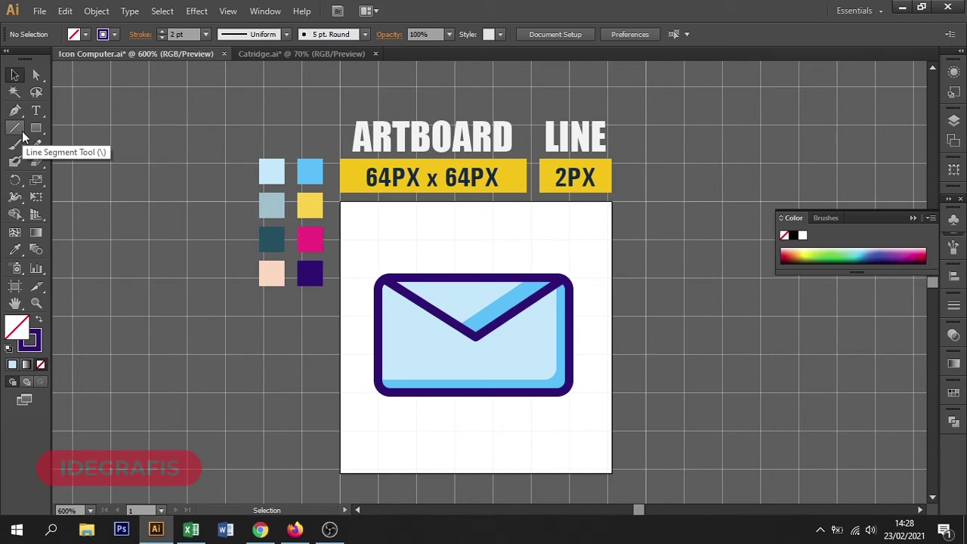
Add two anchor points on the V flap's left arm.
{"action": "left_click", "coordinate": [411, 298]}
{"action": "left_click_drag", "start_coordinate": [571, 371], "coordinate": [637, 400]}
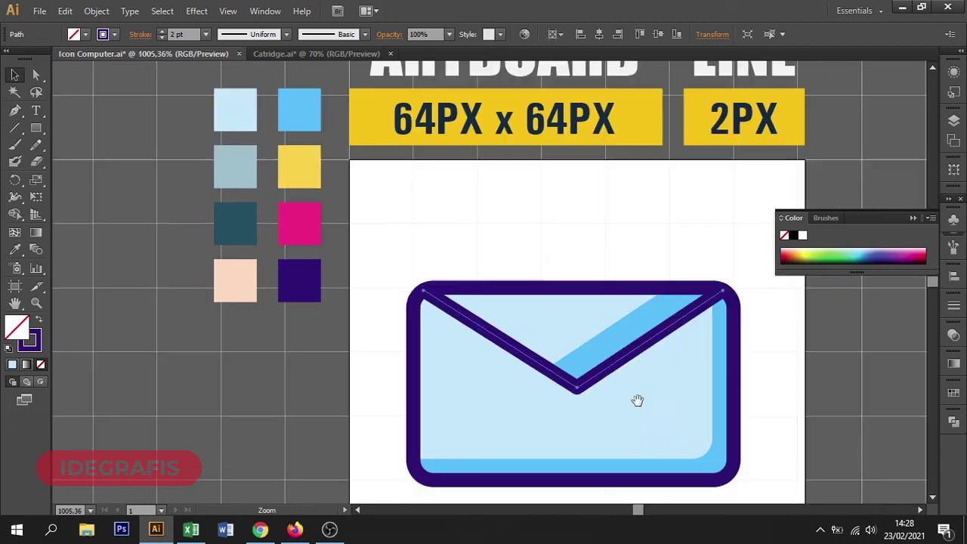
{"action": "left_click_drag", "start_coordinate": [522, 345], "coordinate": [409, 276]}
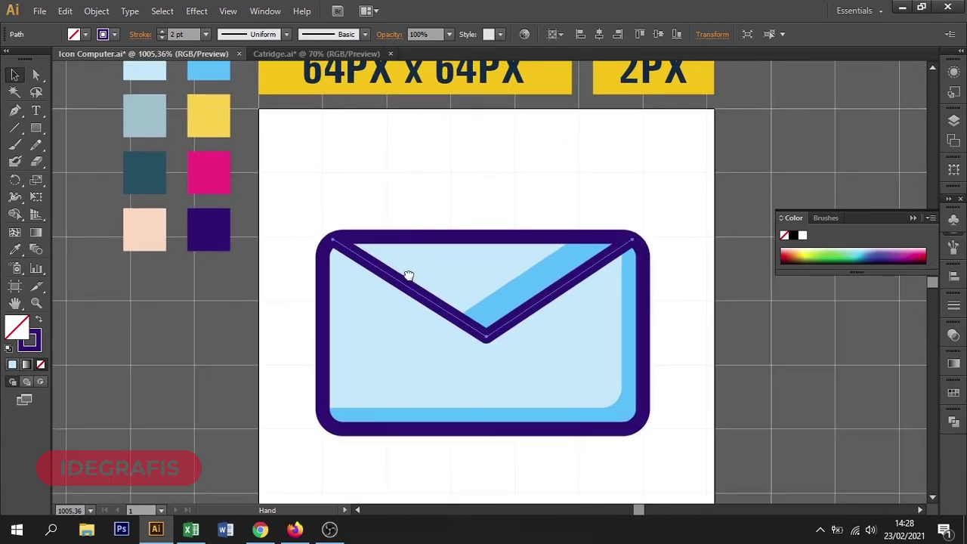
{"action": "left_click", "coordinate": [18, 115]}
{"action": "left_click", "coordinate": [91, 127]}
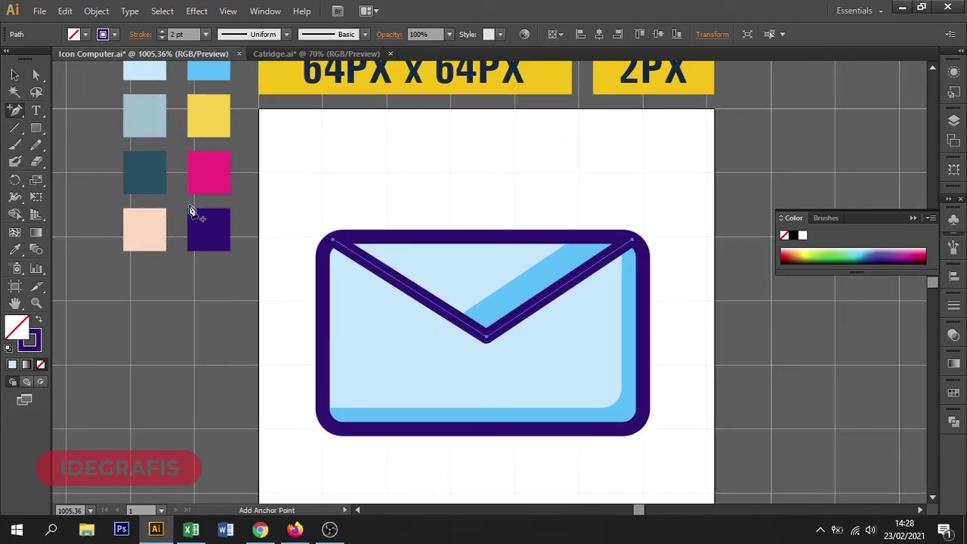
{"action": "left_click", "coordinate": [365, 259]}
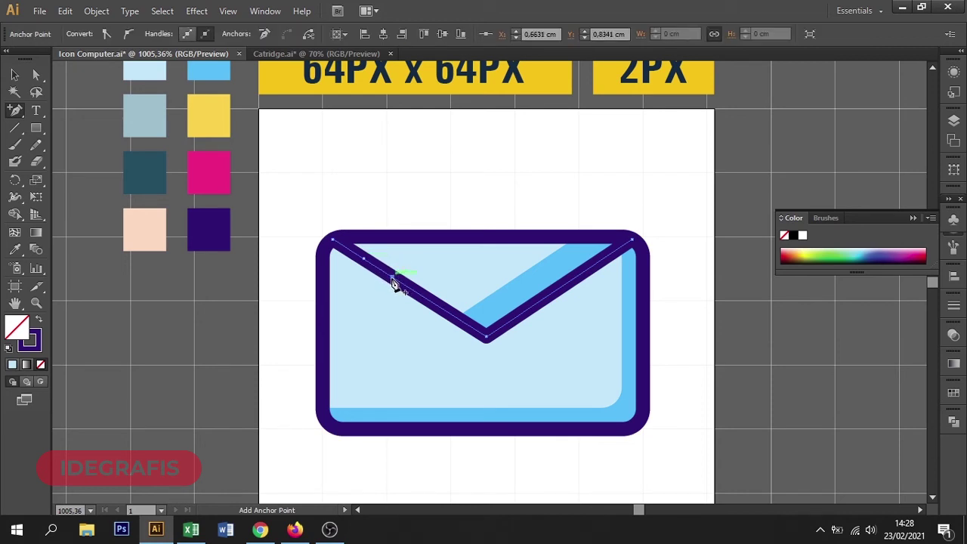
{"action": "left_click", "coordinate": [392, 278]}
Try deleting the flap's top-left corner anchor, then undo after the whole flap disappears.
{"action": "left_click", "coordinate": [35, 74]}
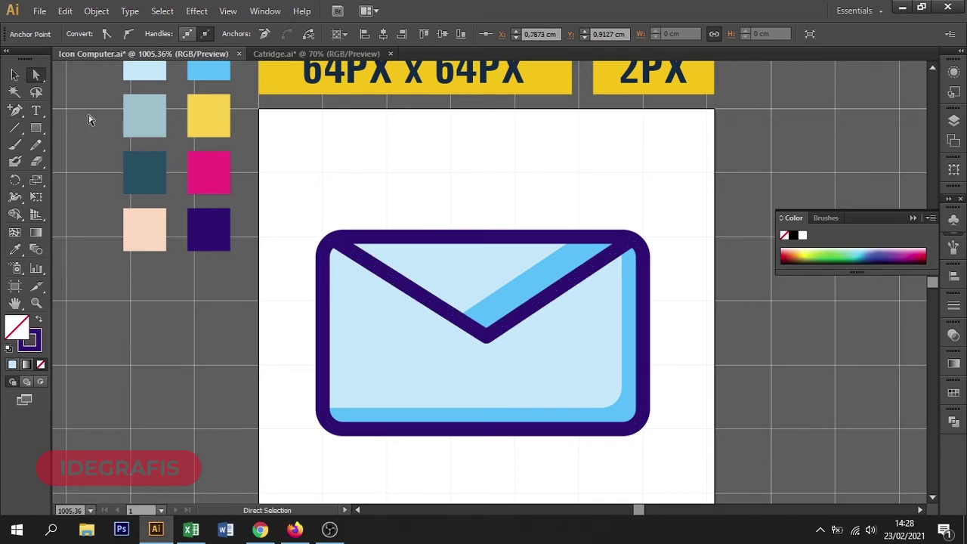
{"action": "left_click", "coordinate": [300, 258]}
{"action": "left_click", "coordinate": [355, 257]}
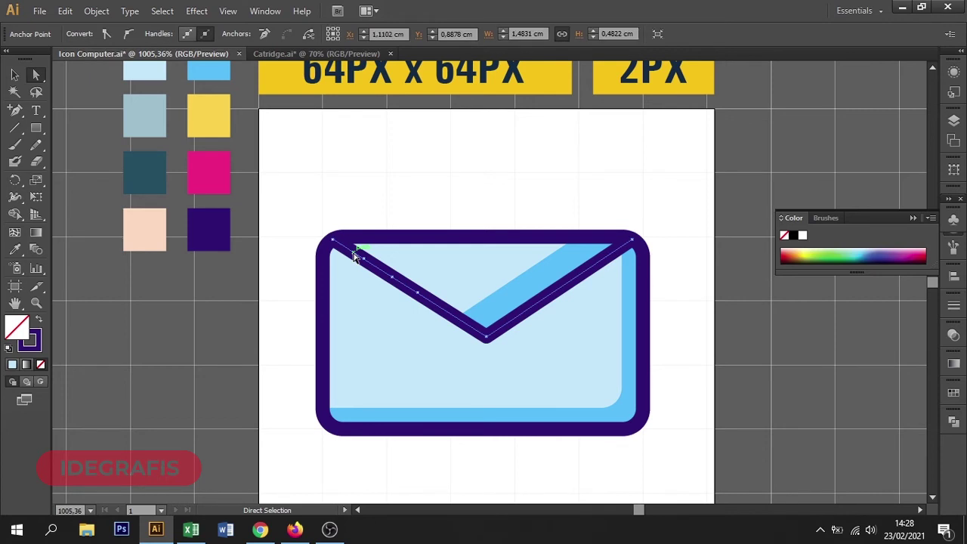
{"action": "key", "text": "Delete"}
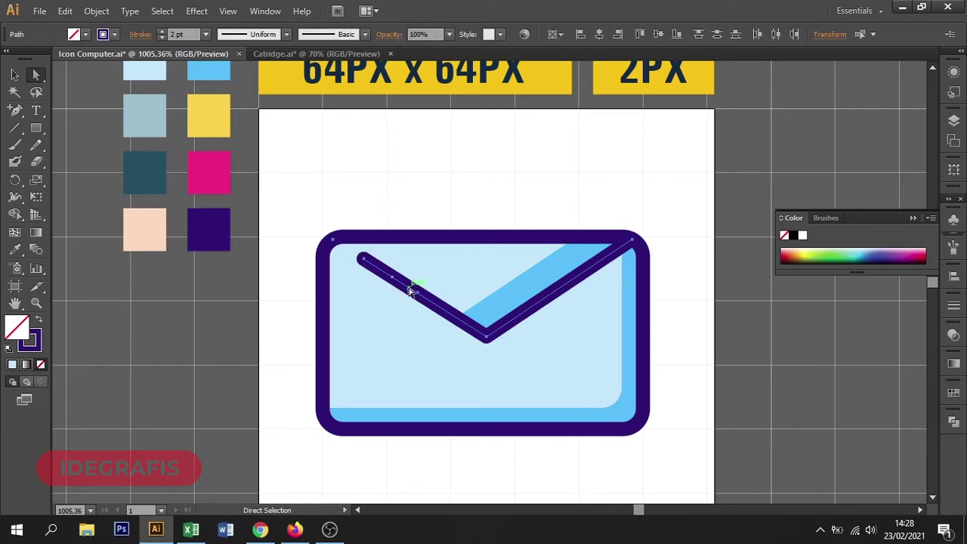
{"action": "key", "text": "Delete"}
{"action": "key", "text": "ctrl+z"}
Delete one left-arm anchor to split the flap line, leaving a short dash near the corner.
{"action": "left_click", "coordinate": [309, 302]}
{"action": "left_click", "coordinate": [406, 290]}
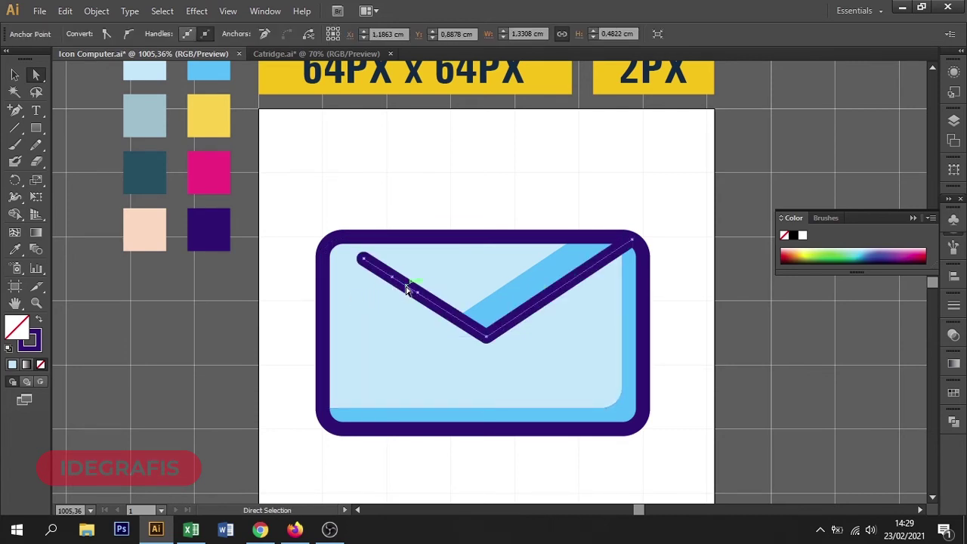
{"action": "key", "text": "Delete"}
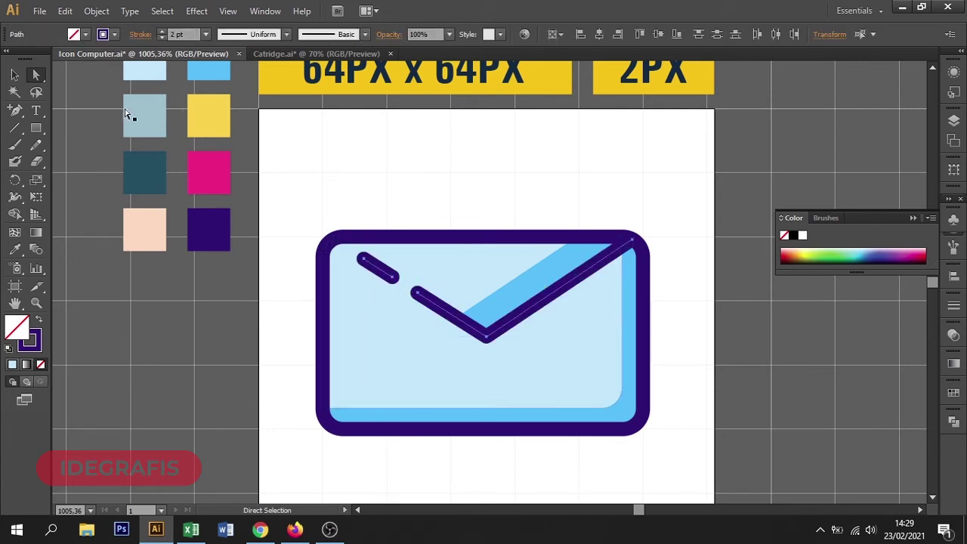
{"action": "key", "text": "v"}
{"action": "left_click", "coordinate": [321, 155]}
{"action": "left_click_drag", "start_coordinate": [321, 155], "coordinate": [340, 165]}
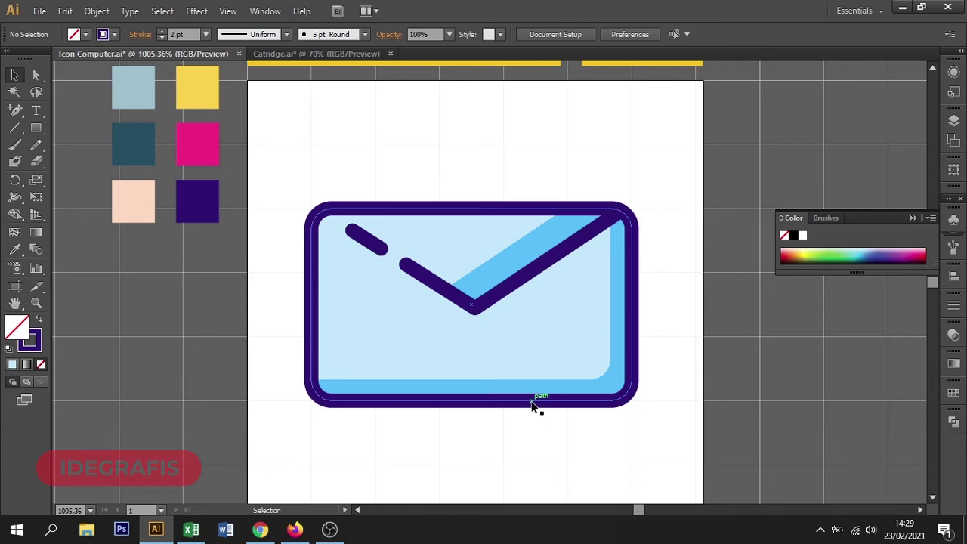
Add three anchor points along the envelope outline's bottom edge near the right corner.
{"action": "left_click", "coordinate": [533, 406]}
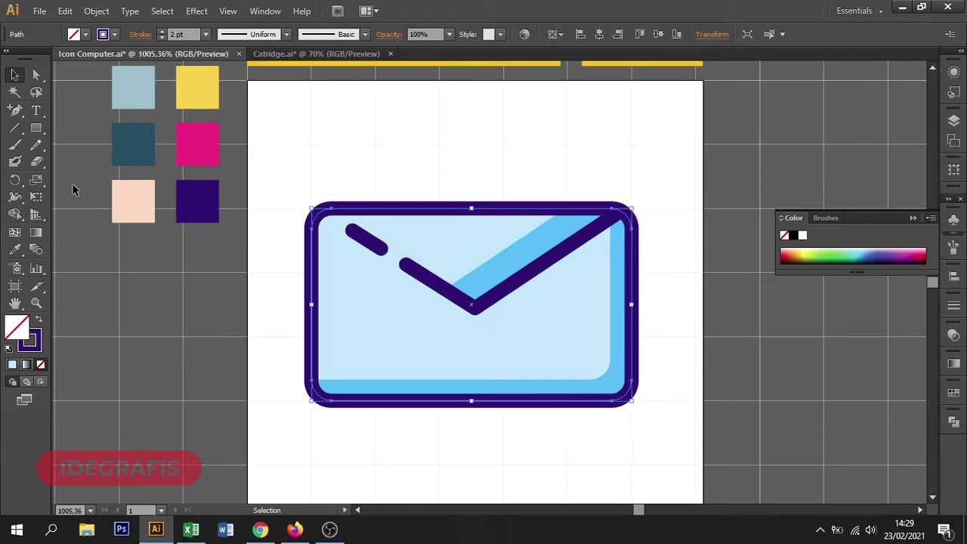
{"action": "left_click", "coordinate": [15, 109]}
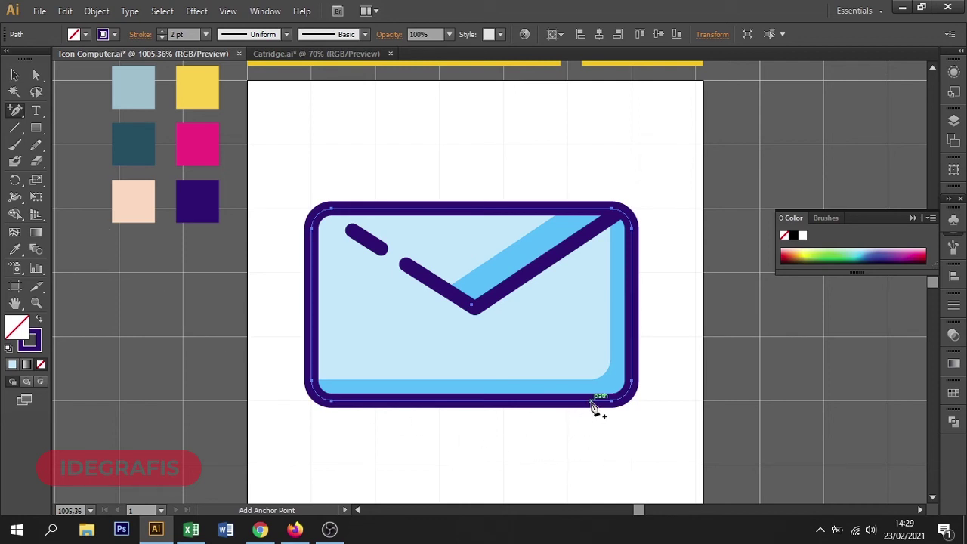
{"action": "left_click", "coordinate": [594, 402]}
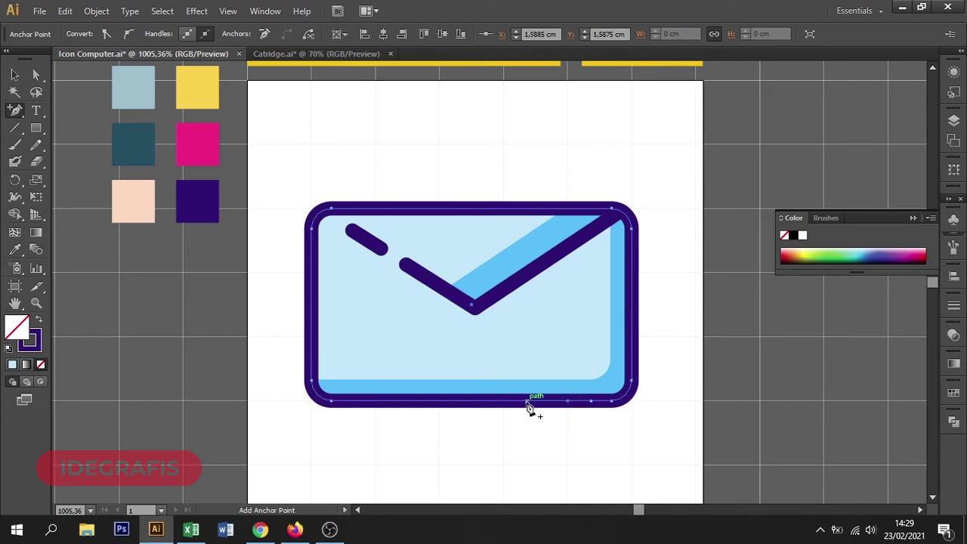
{"action": "left_click", "coordinate": [541, 402]}
{"action": "left_click", "coordinate": [518, 403]}
Delete bottom-edge segments between the new anchors, then select the short dash and remaining outline.
{"action": "left_click", "coordinate": [36, 74]}
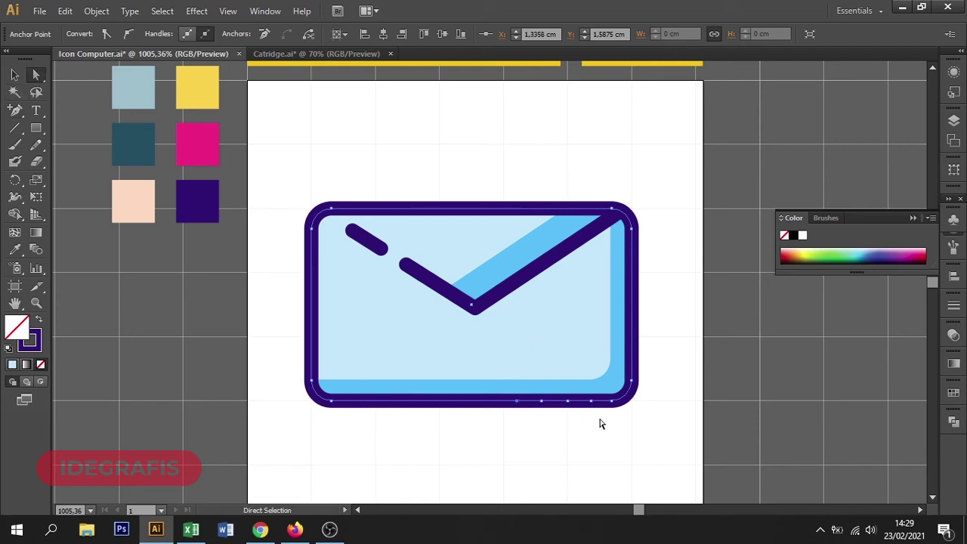
{"action": "left_click", "coordinate": [601, 424]}
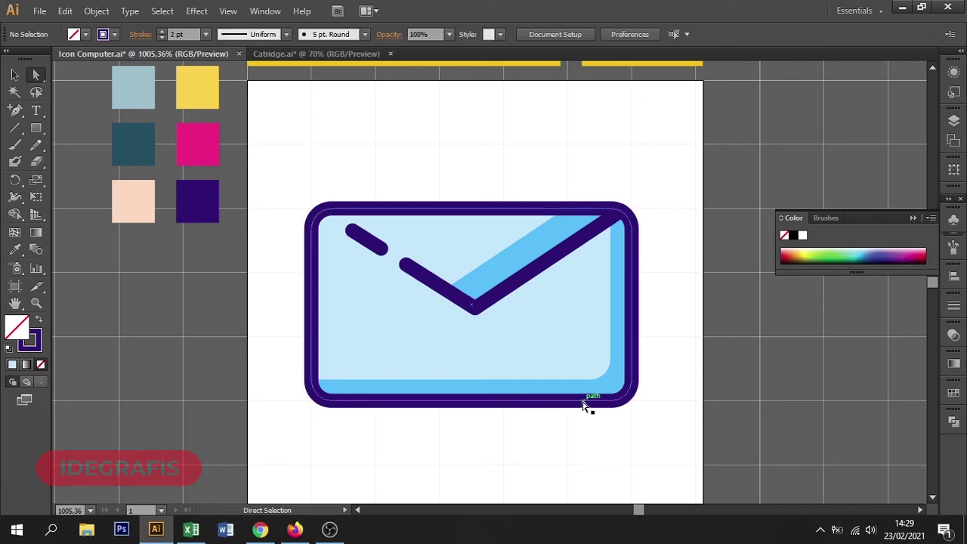
{"action": "left_click", "coordinate": [581, 405]}
{"action": "key", "text": "Delete"}
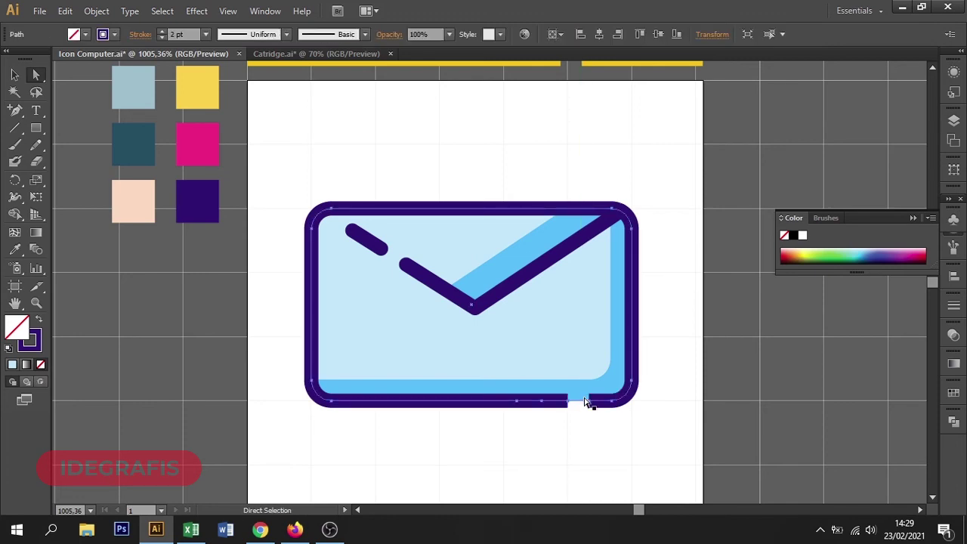
{"action": "left_click", "coordinate": [539, 419]}
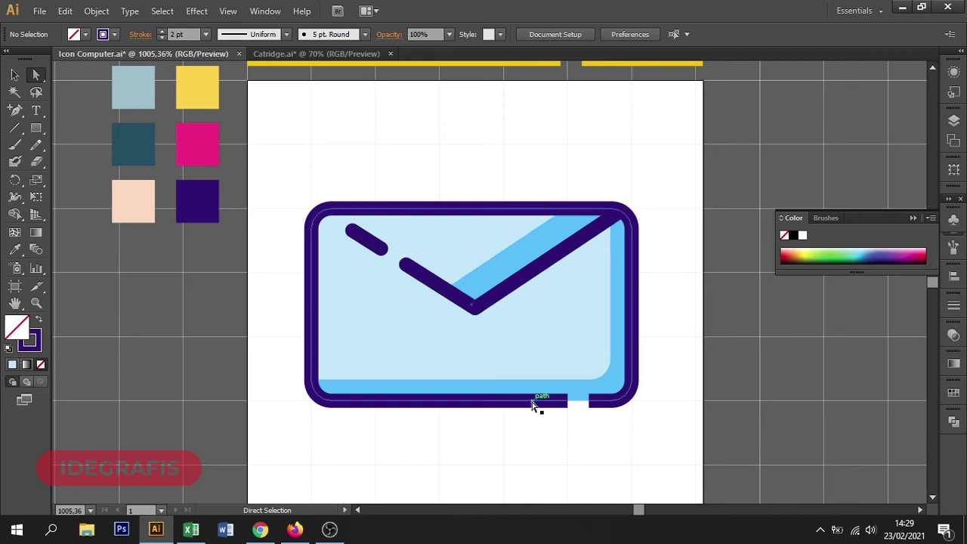
{"action": "left_click", "coordinate": [531, 406]}
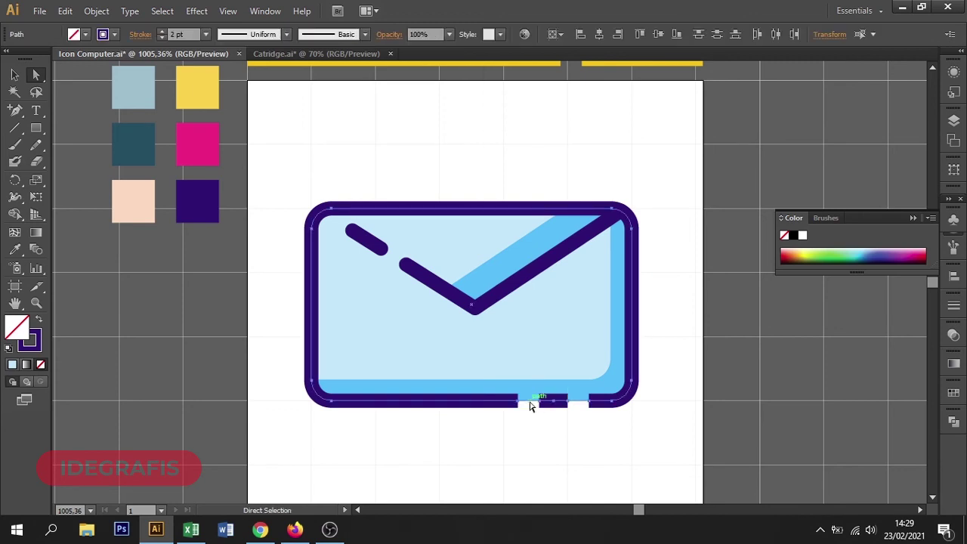
{"action": "left_click", "coordinate": [522, 437]}
{"action": "left_click", "coordinate": [14, 75]}
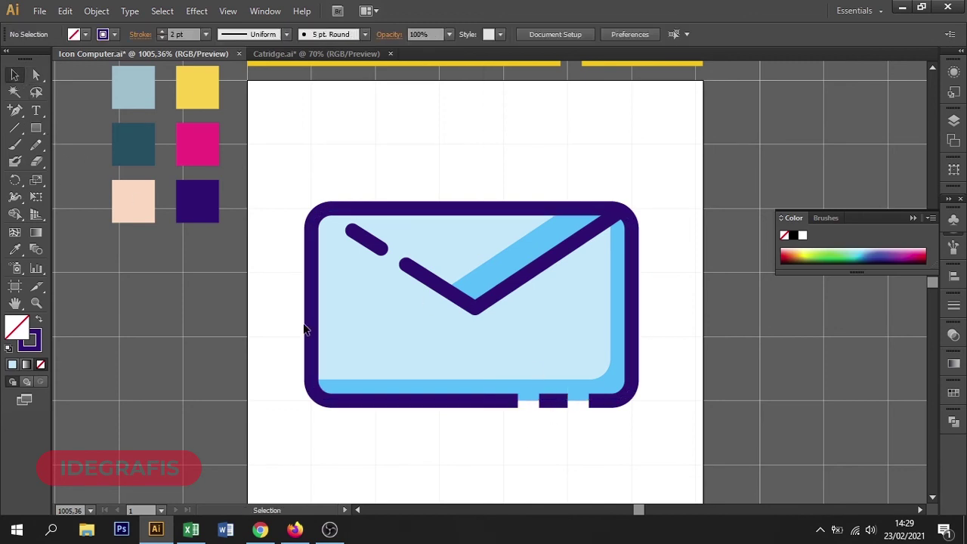
{"action": "left_click", "coordinate": [554, 408]}
{"action": "left_click", "coordinate": [509, 403], "text": "shift"}
Set the selected outline pieces' stroke to Round Cap.
{"action": "left_click", "coordinate": [140, 34]}
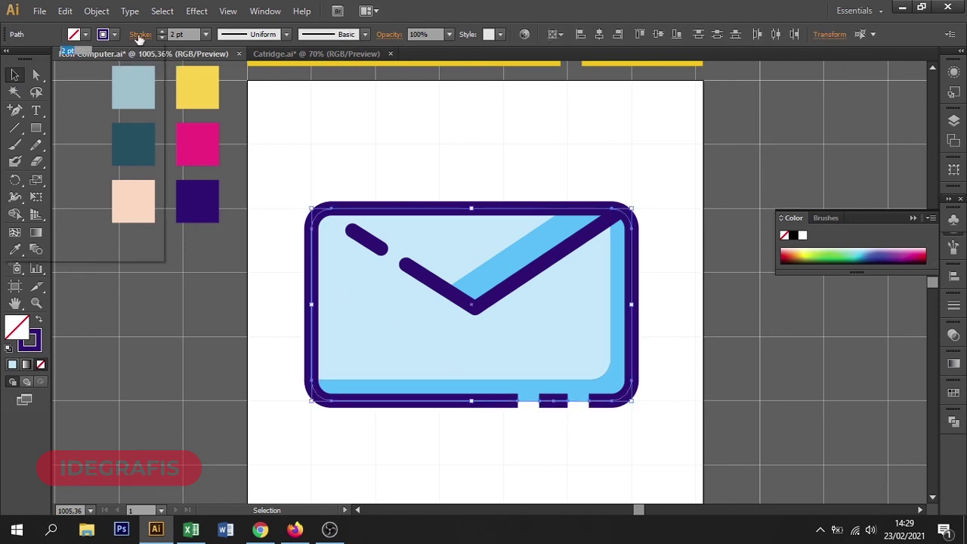
{"action": "left_click", "coordinate": [71, 69]}
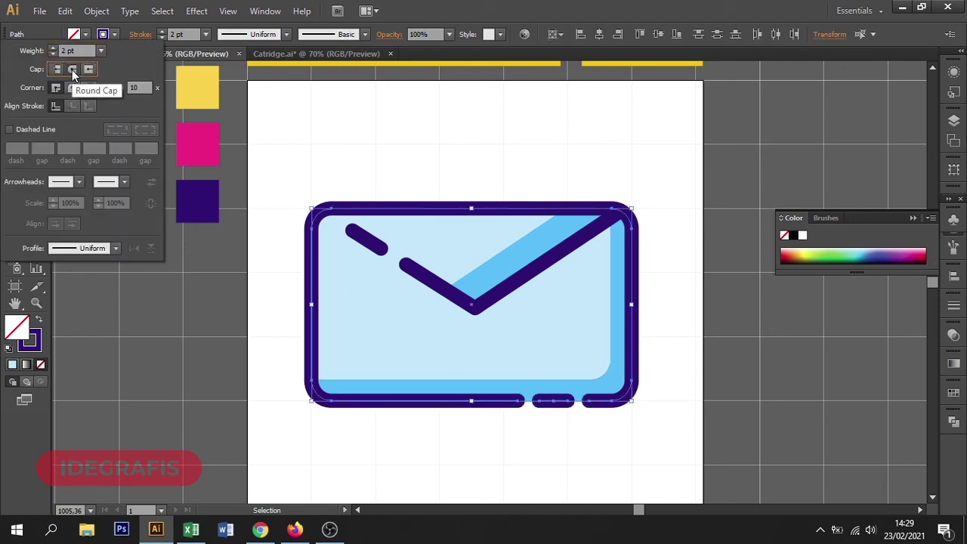
{"action": "left_click", "coordinate": [388, 162]}
{"action": "left_click", "coordinate": [416, 145]}
Zoom out to the whole artboard and hide the grid with Ctrl+".
{"action": "mouse_move", "coordinate": [416, 150]}
{"action": "left_mouse_down"}
{"action": "mouse_move", "coordinate": [414, 174]}
{"action": "mouse_move", "coordinate": [321, 176]}
{"action": "left_mouse_up"}
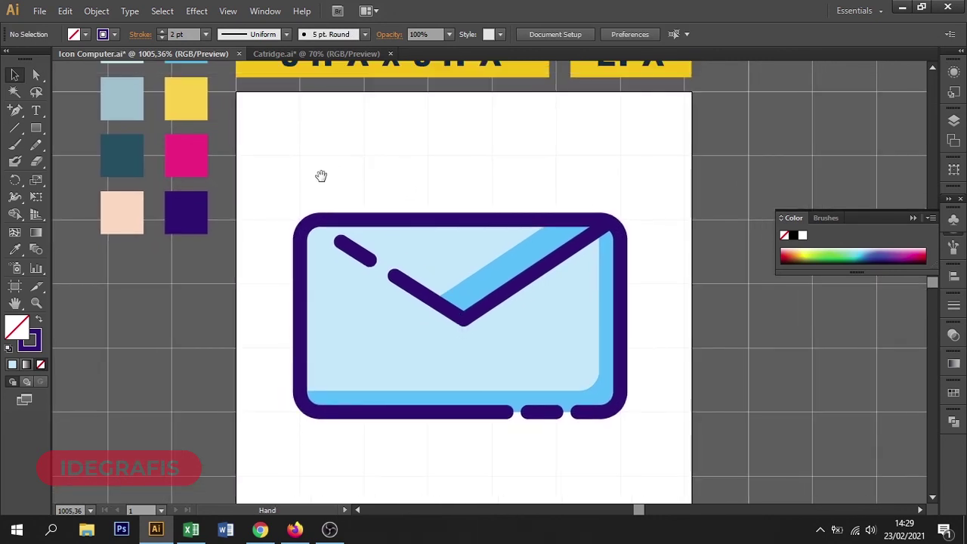
{"action": "key", "text": "ctrl+minus"}
{"action": "key", "text": "ctrl+minus"}
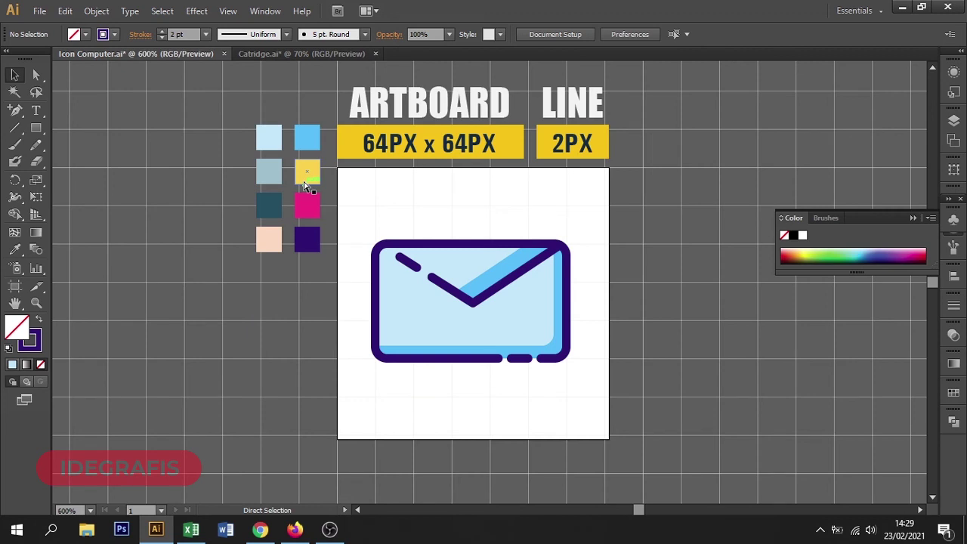
{"action": "left_click_drag", "start_coordinate": [454, 220], "coordinate": [411, 236]}
{"action": "key", "text": "ctrl+apostrophe"}
{"action": "key", "text": "ctrl+apostrophe"}
{"action": "key", "text": "ctrl+apostrophe"}
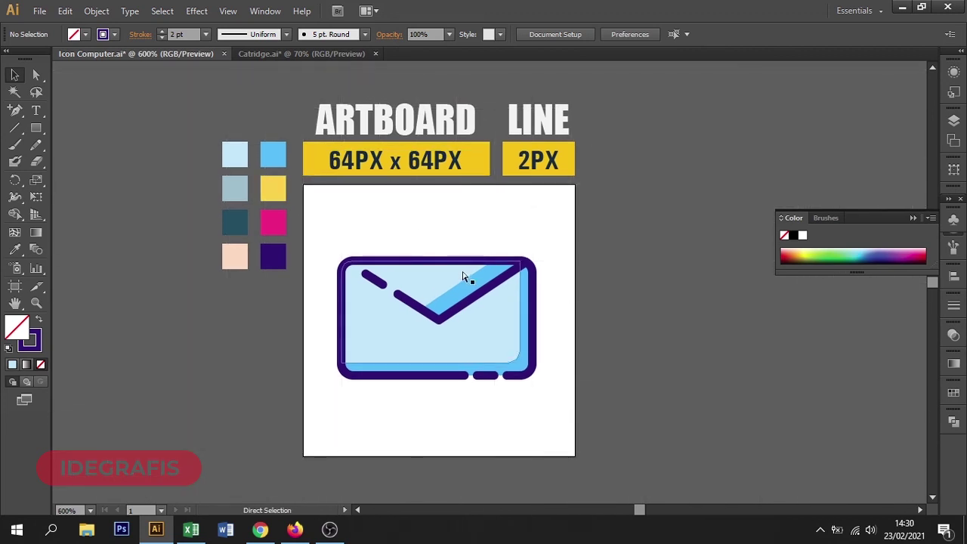
Draw a square covering the whole artboard and fill it with the peach swatch colour.
{"action": "left_click", "coordinate": [42, 129]}
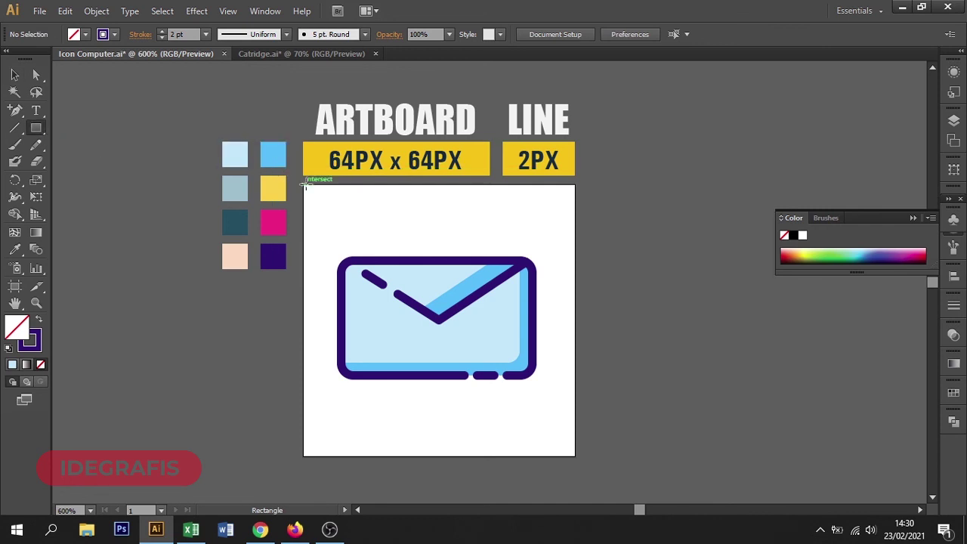
{"action": "left_click_drag", "start_coordinate": [303, 184], "coordinate": [575, 457]}
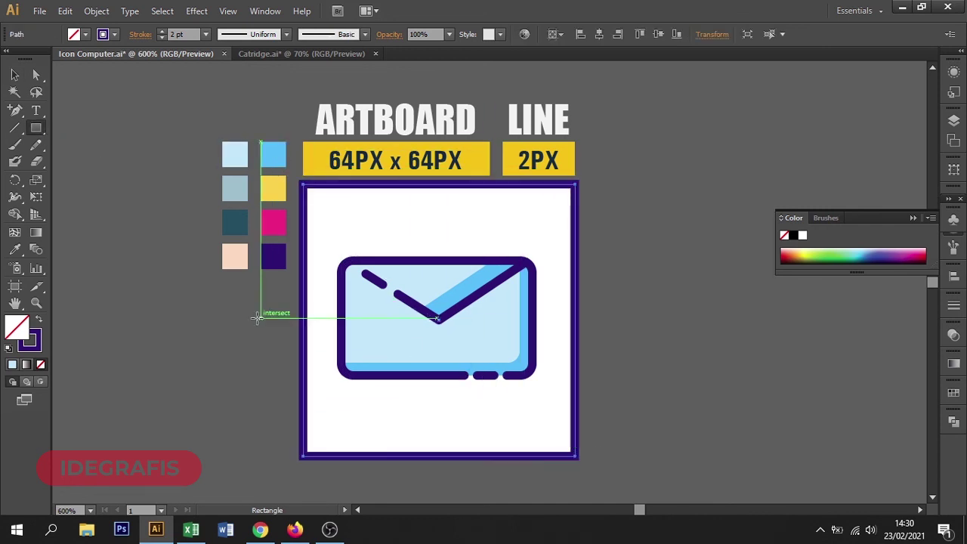
{"action": "left_click", "coordinate": [38, 322]}
{"action": "left_click", "coordinate": [14, 249]}
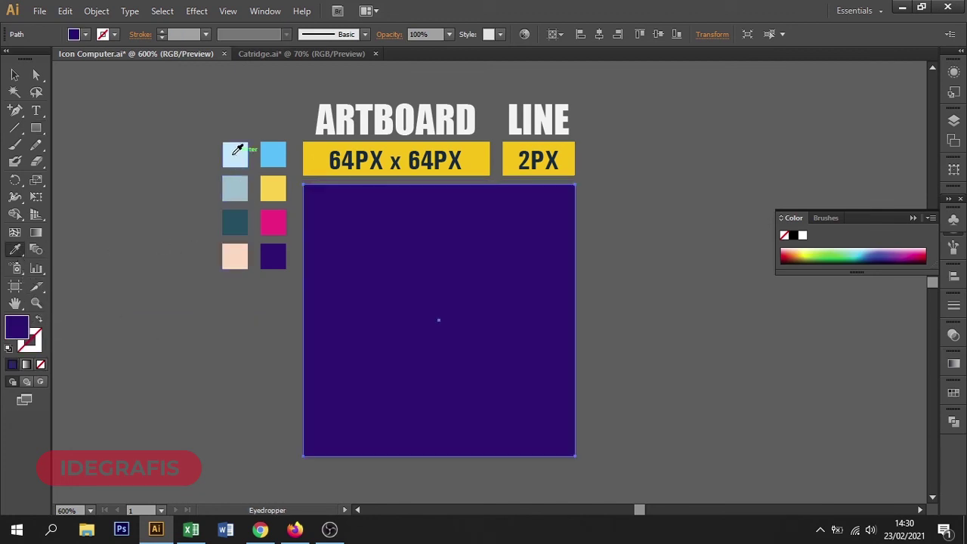
{"action": "left_click", "coordinate": [234, 256]}
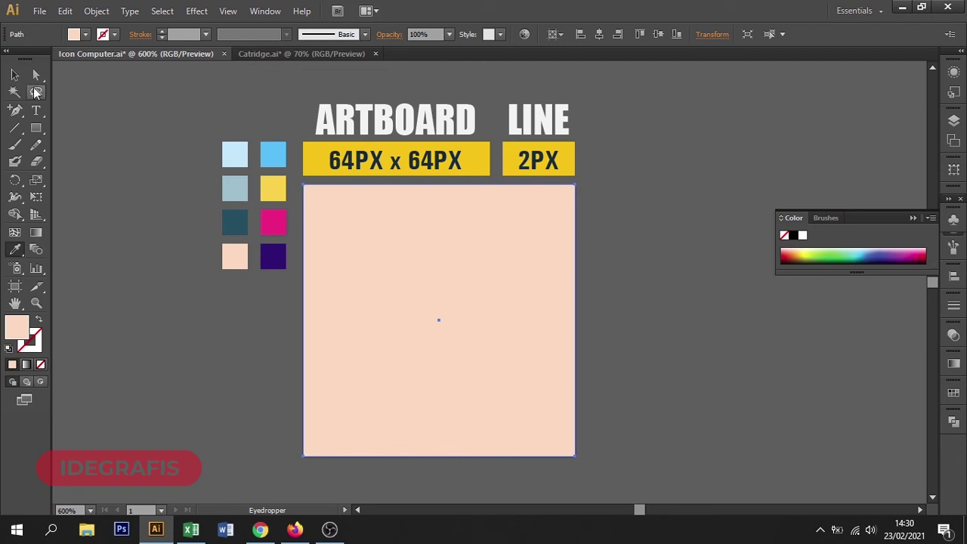
Send the peach square behind the envelope and collapse the floating Color panel.
{"action": "left_click", "coordinate": [15, 75]}
{"action": "right_click", "coordinate": [359, 238]}
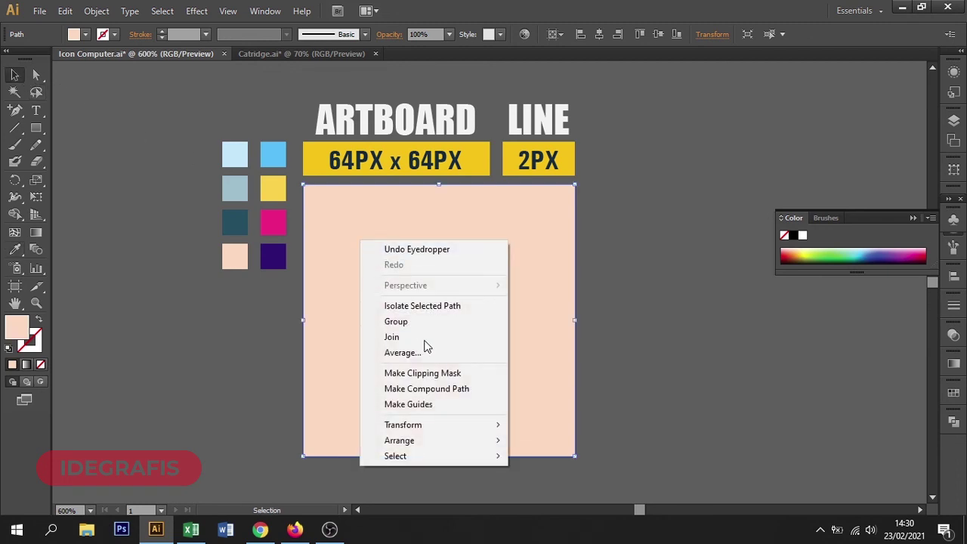
{"action": "mouse_move", "coordinate": [399, 441]}
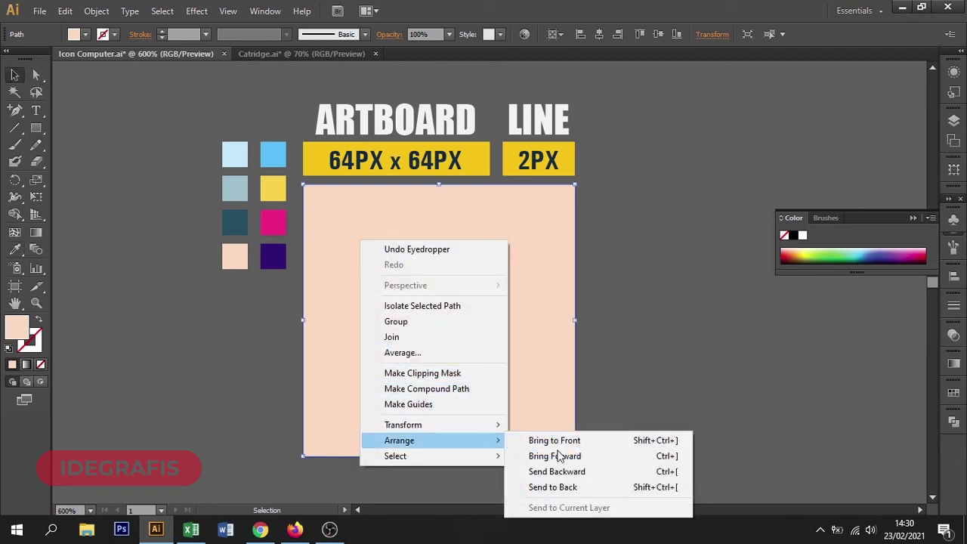
{"action": "left_click", "coordinate": [555, 487]}
{"action": "left_click", "coordinate": [640, 392]}
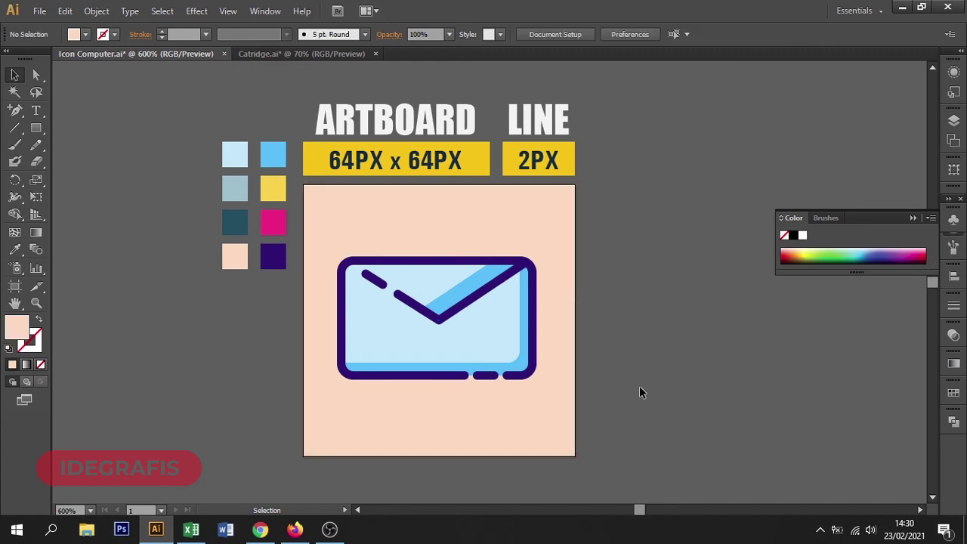
{"action": "left_click_drag", "start_coordinate": [627, 384], "coordinate": [612, 384]}
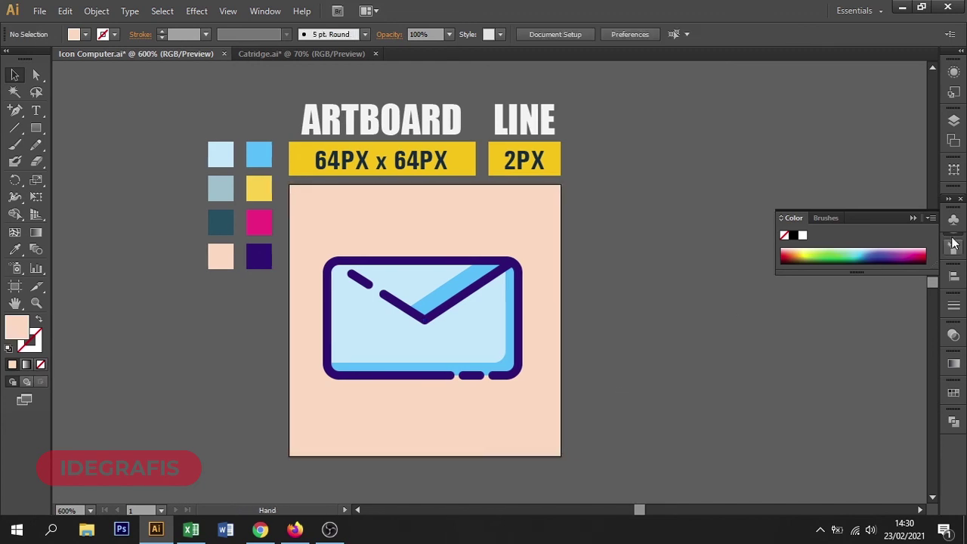
{"action": "left_click", "coordinate": [914, 218]}
{"action": "left_click_drag", "start_coordinate": [669, 298], "coordinate": [687, 301]}
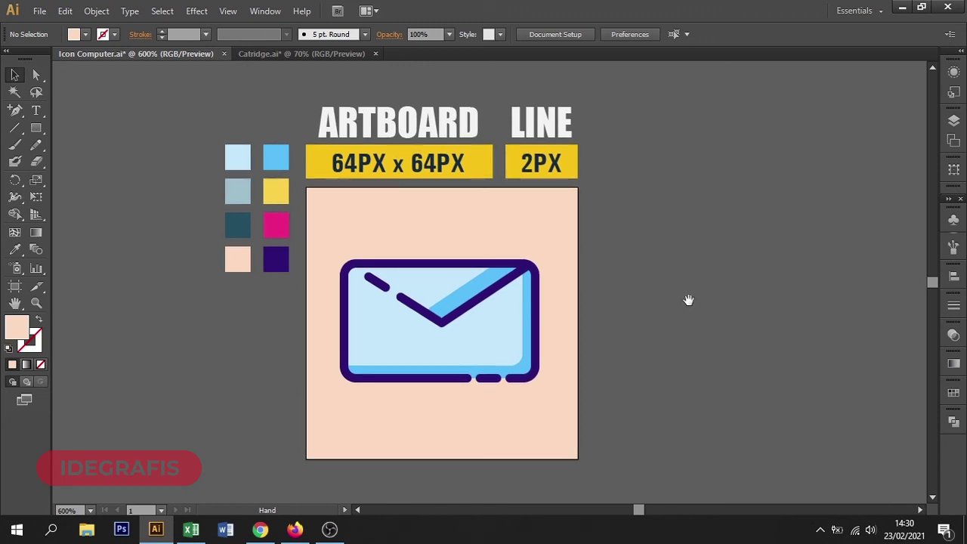